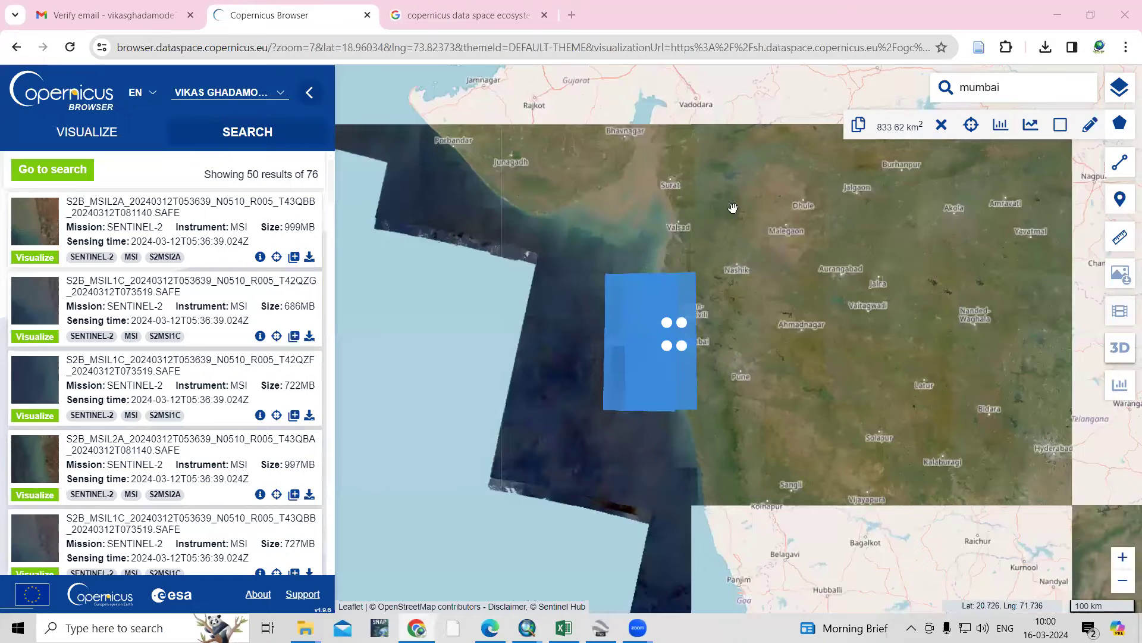
- Examine the product info of the 727MB Sentinel-2 L1C scene T43QBB, including its summary, preview and footprint
scroll(771, 278, "up", 1)
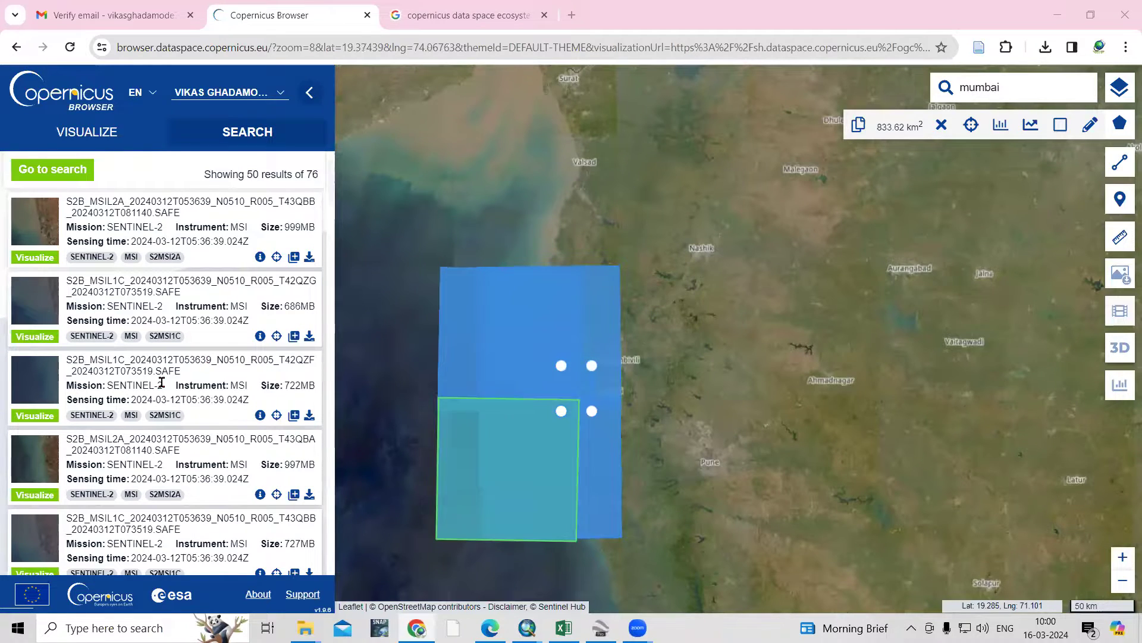
scroll(85, 357, "down", 2)
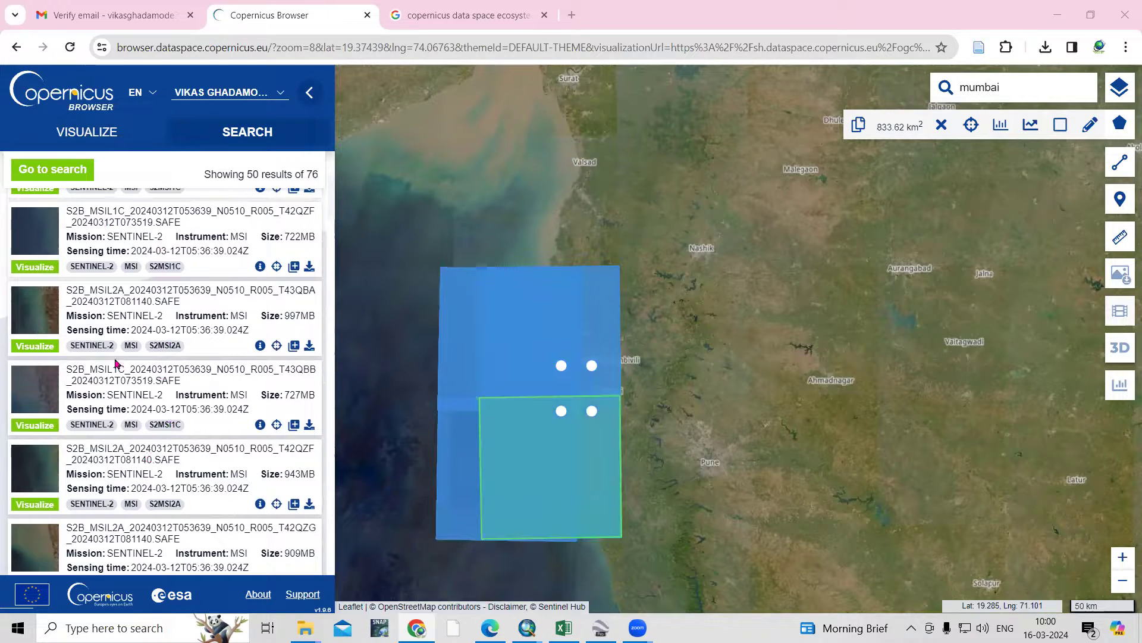
left_click(259, 424)
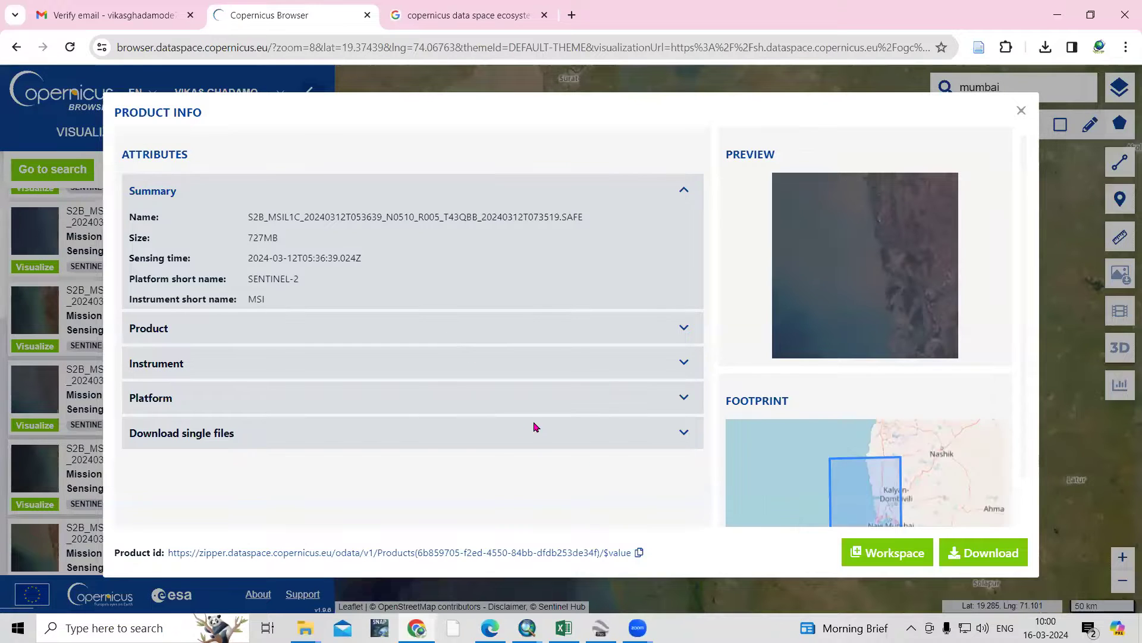
scroll(597, 481, "down", 1)
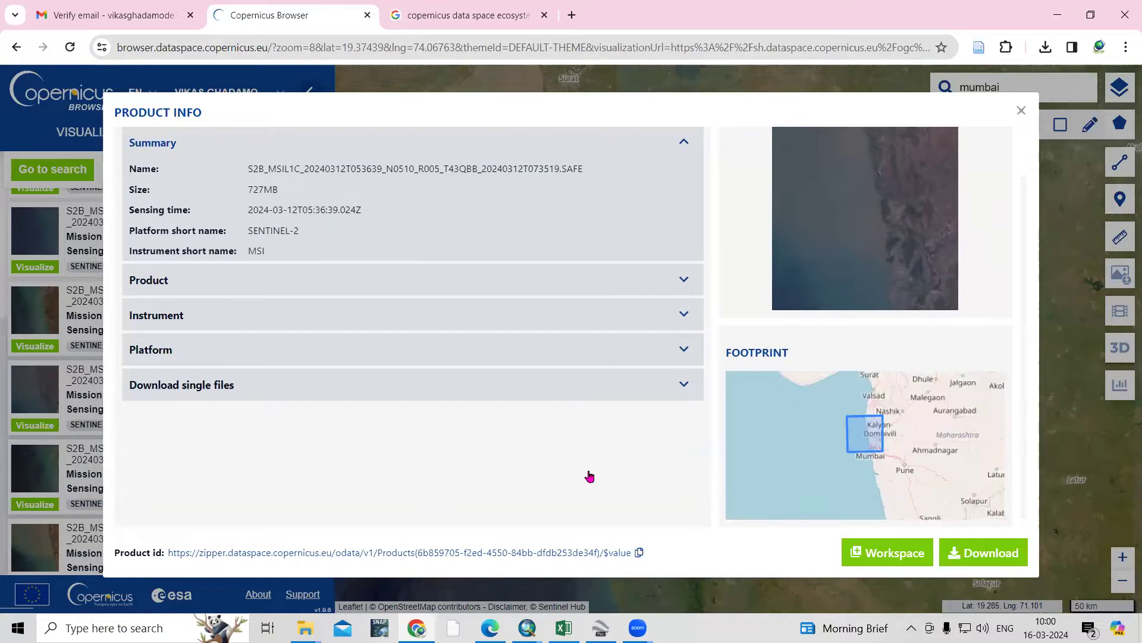
left_click(1020, 111)
- Open the Copernicus Data Space Ecosystem website from the Google results for "copernicus data space ecosystem" and look over its home page
left_click(470, 16)
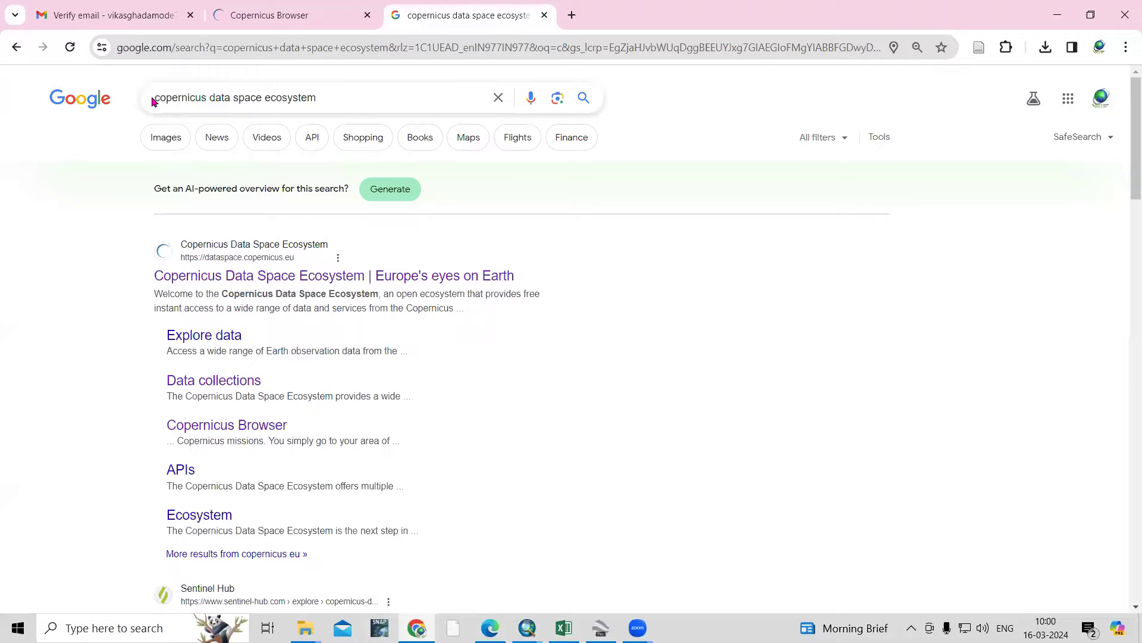
left_click_drag(159, 98, 347, 101)
left_click(351, 99)
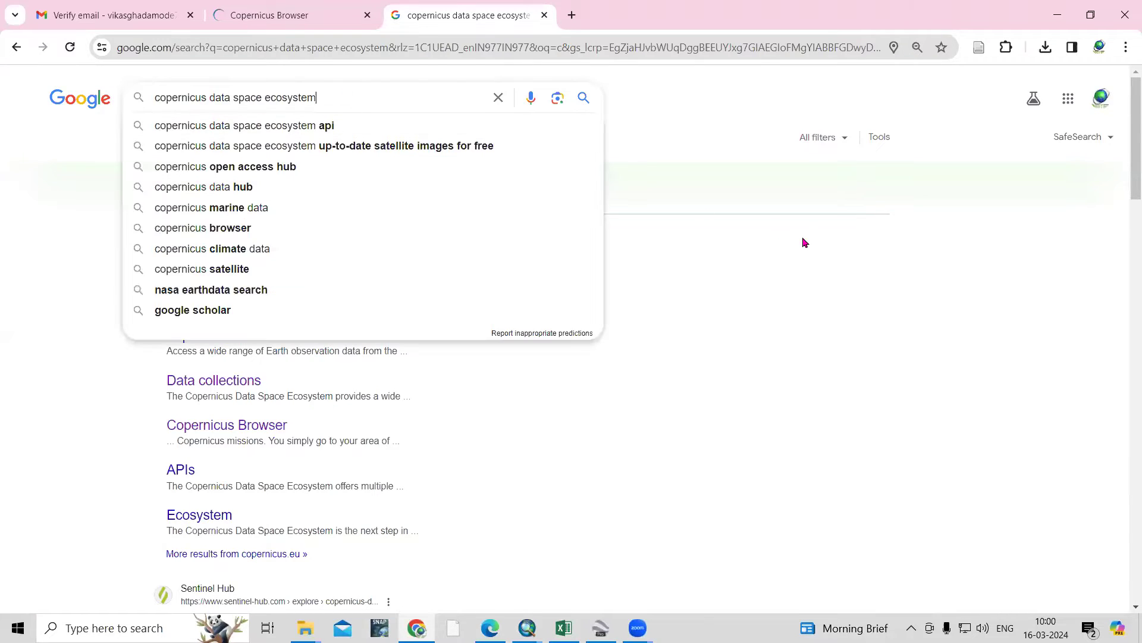
left_click(830, 325)
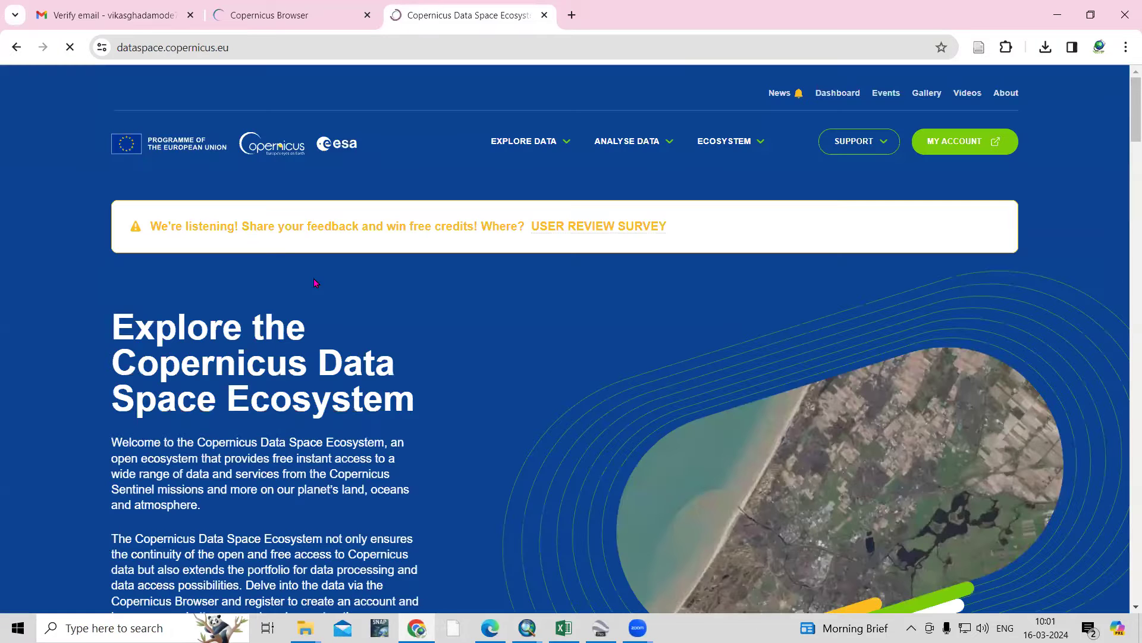
scroll(341, 381, "down", 3)
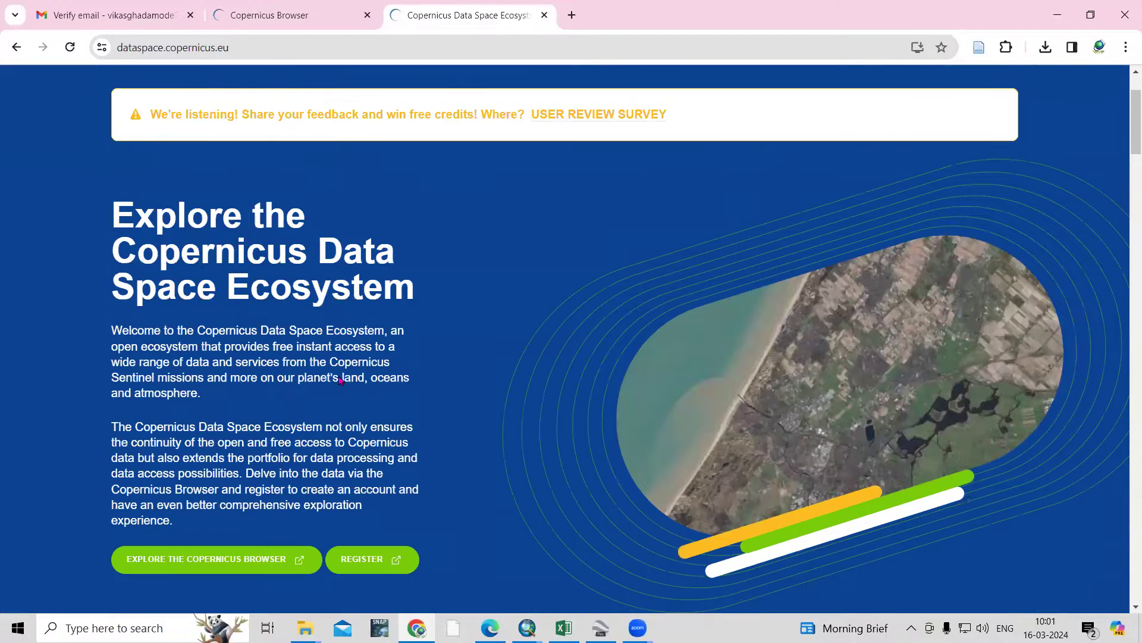
scroll(342, 383, "down", 6)
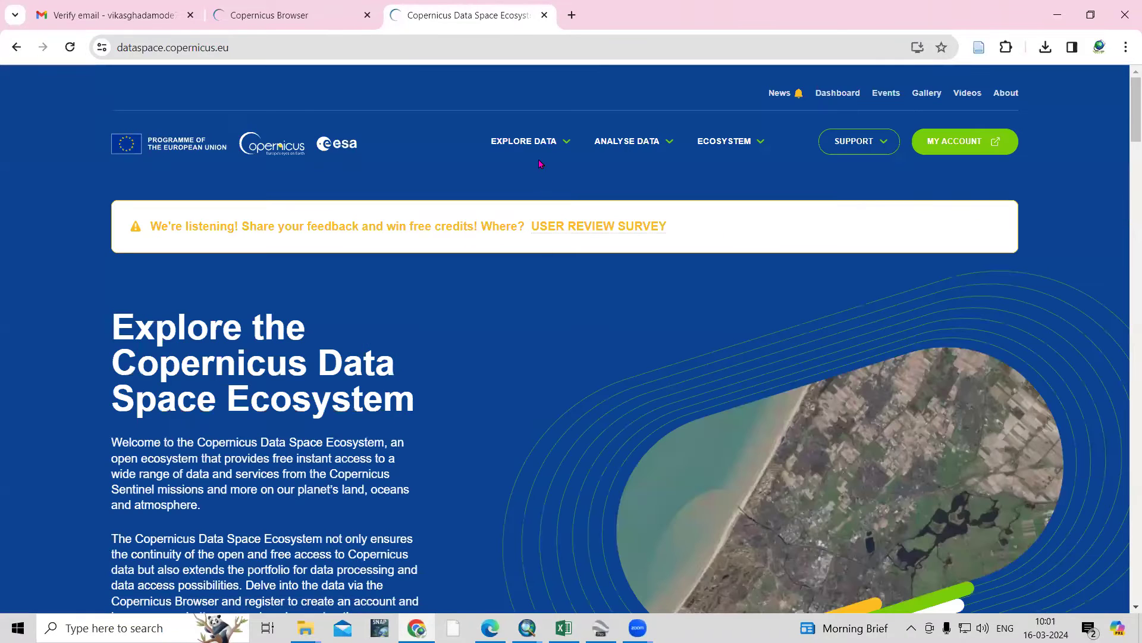
- Open the Sentinel-2 page from the website's data collections and launch its data in the Copernicus Browser
mouse_move(539, 148)
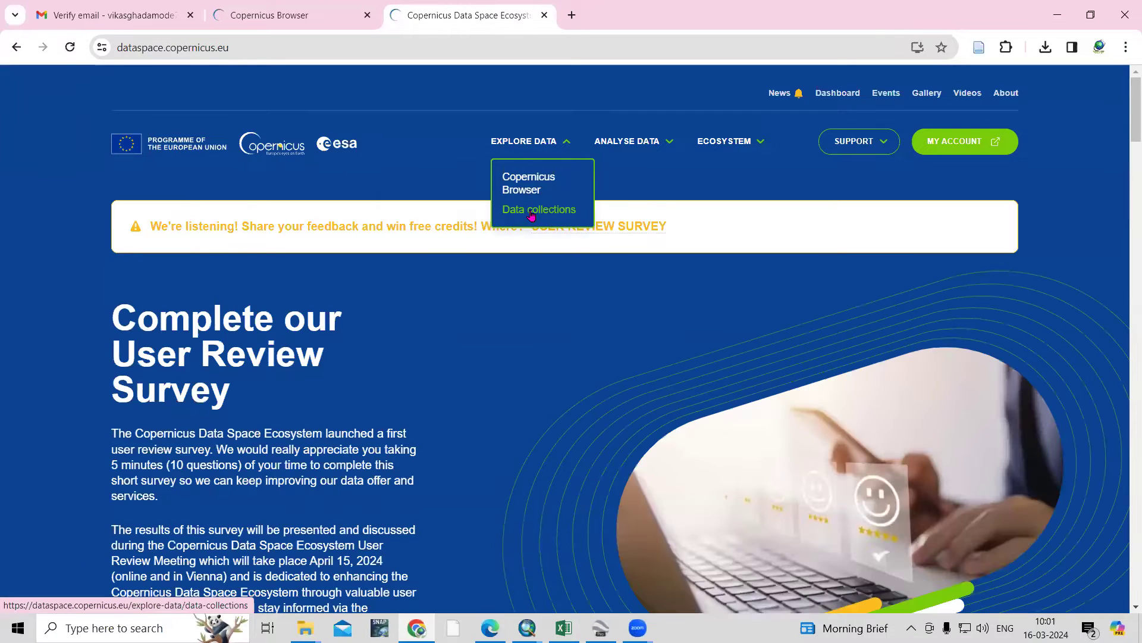
left_click(531, 216)
scroll(536, 393, "down", 3)
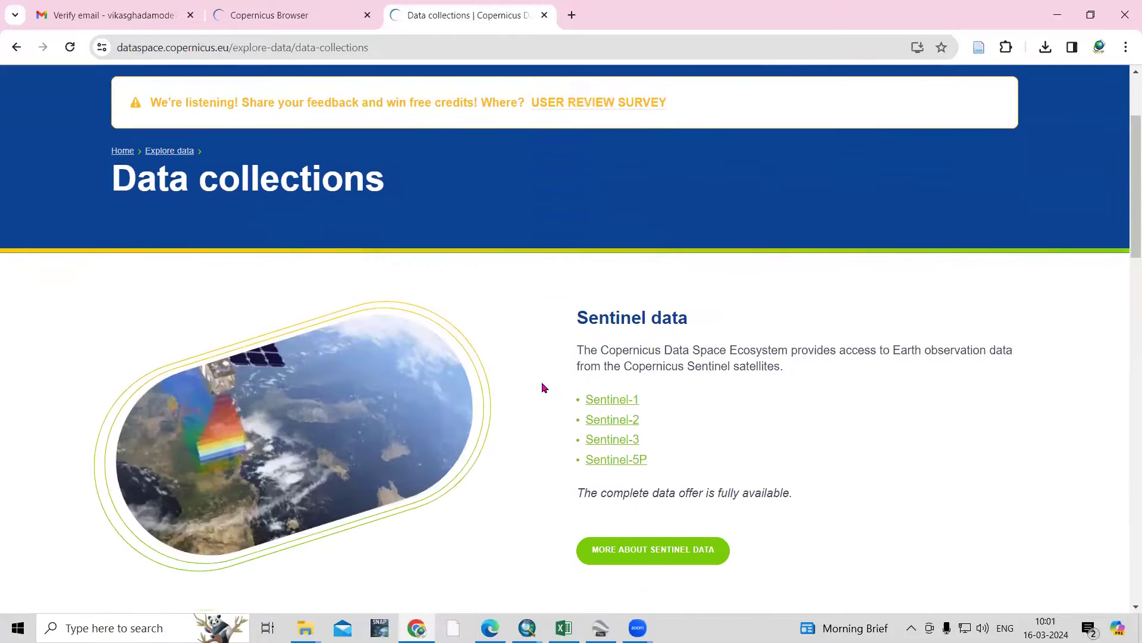
scroll(700, 388, "down", 1)
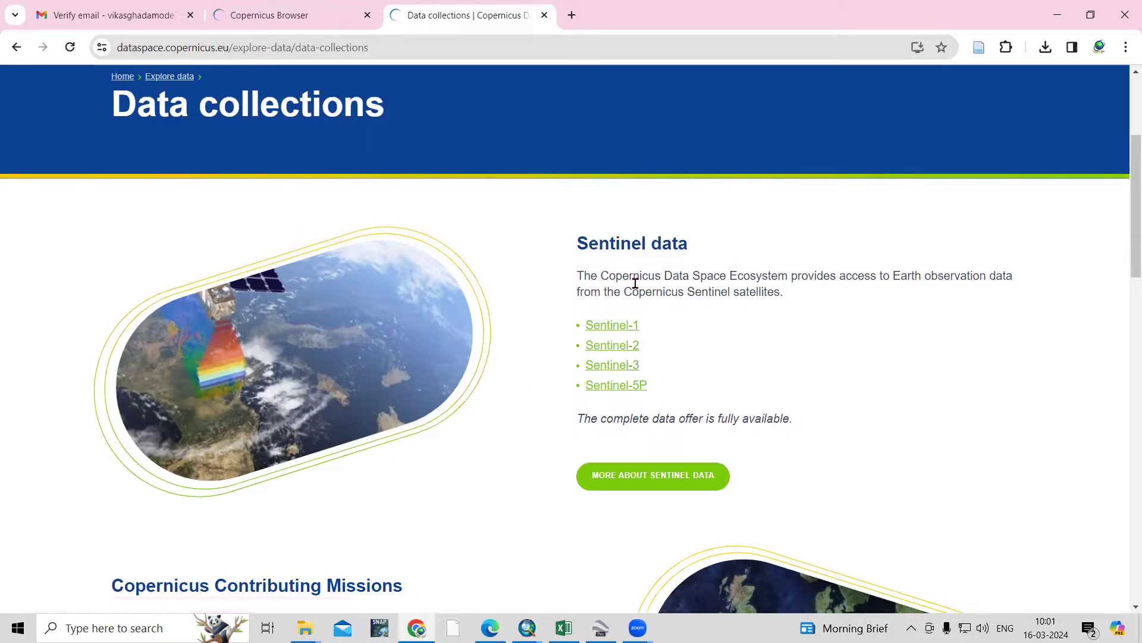
scroll(851, 315, "down", 1)
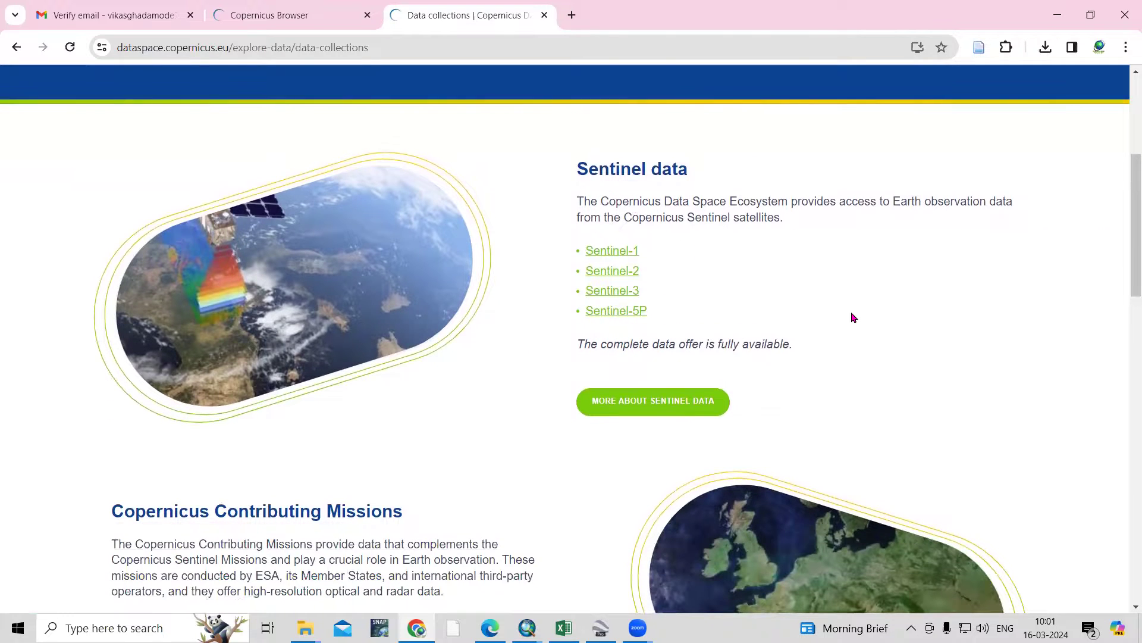
scroll(852, 317, "down", 4)
scroll(852, 317, "up", 2)
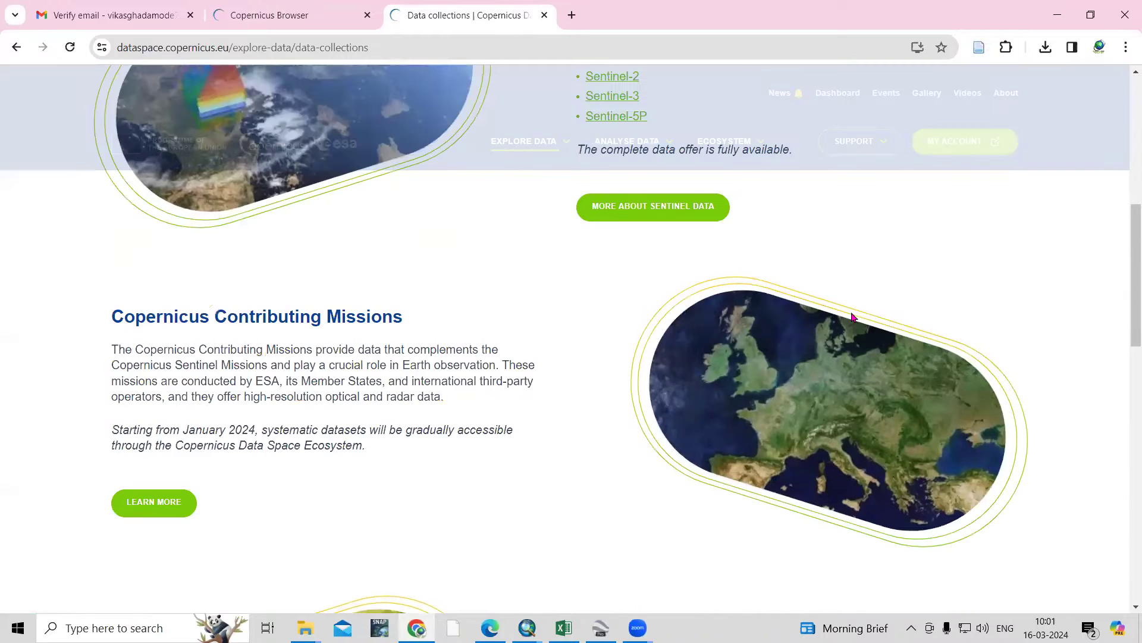
scroll(852, 316, "up", 3)
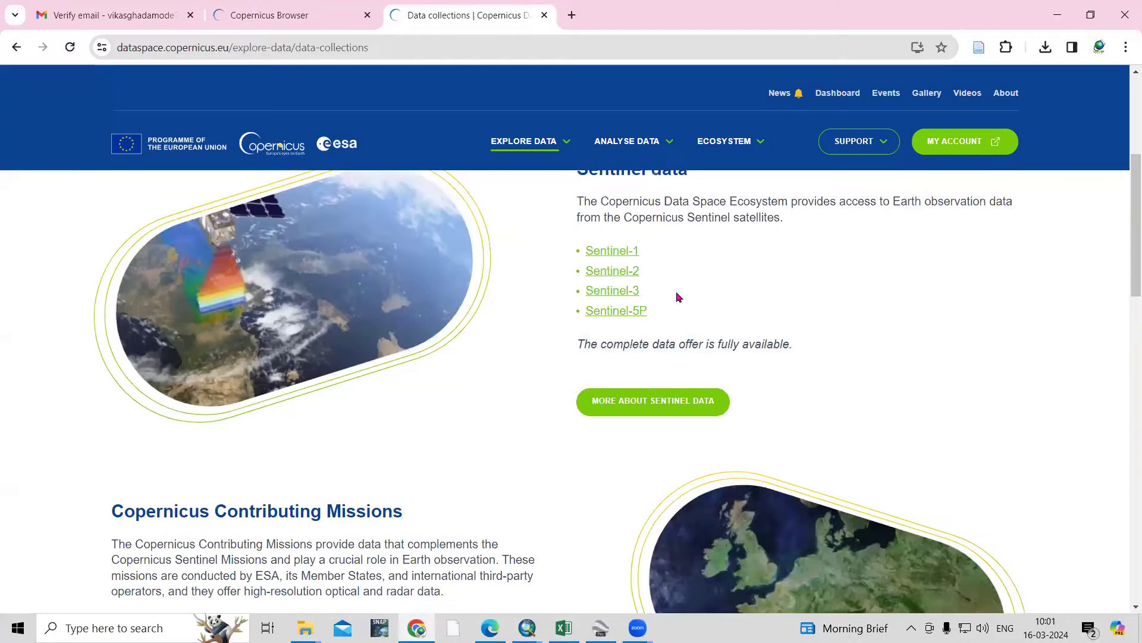
left_click(623, 278)
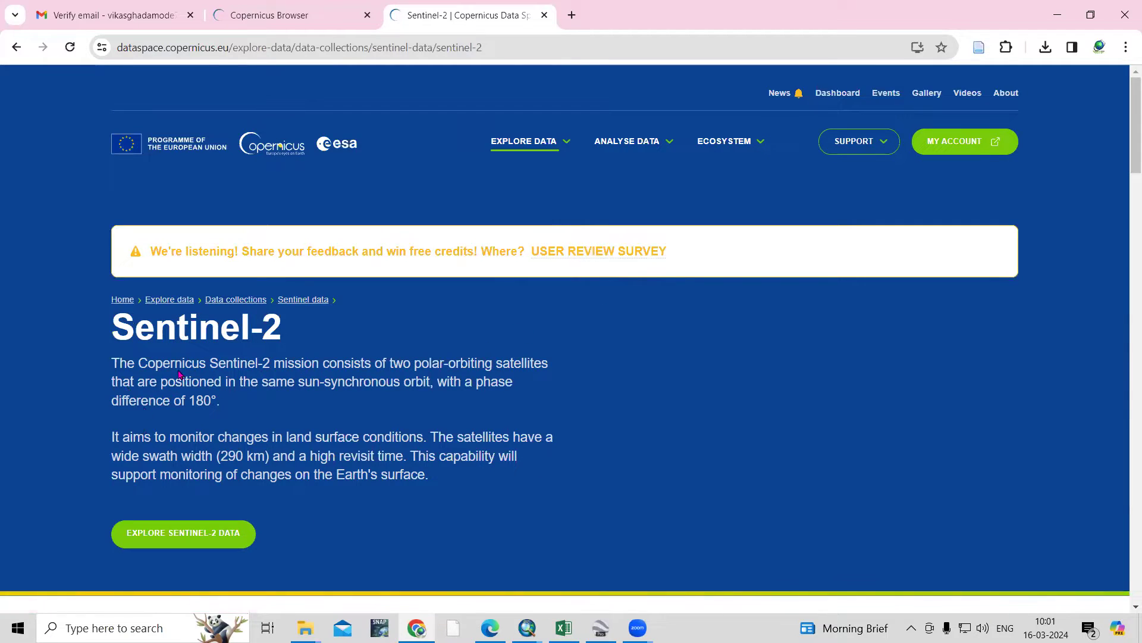
left_click(164, 540)
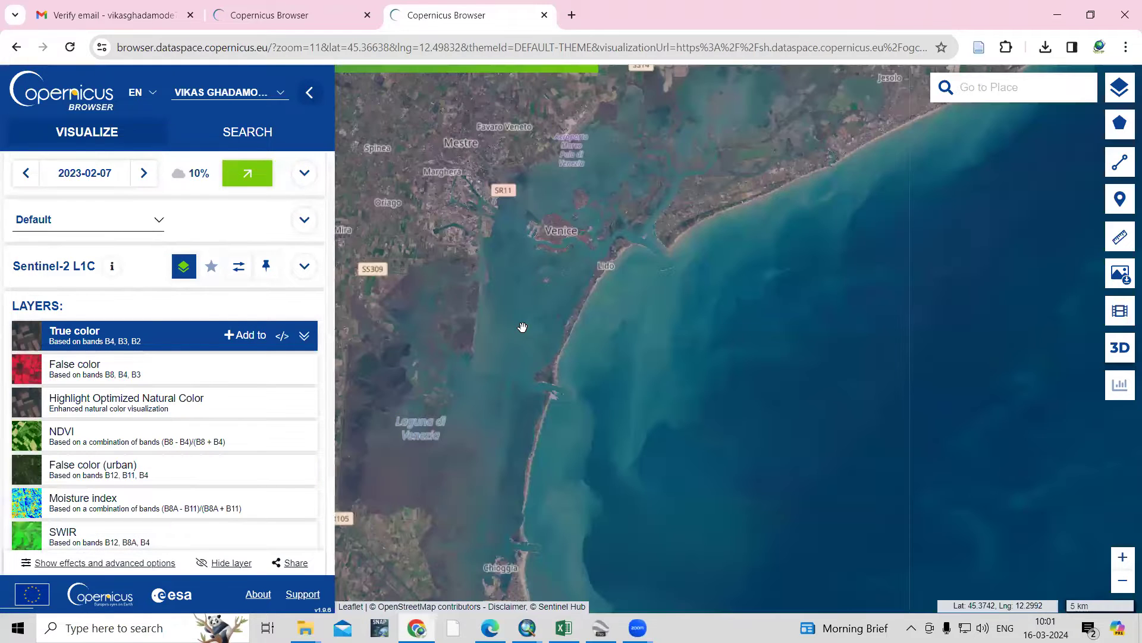
- Log out of the current account and open the registration form for a new account
left_click(242, 95)
left_click(233, 152)
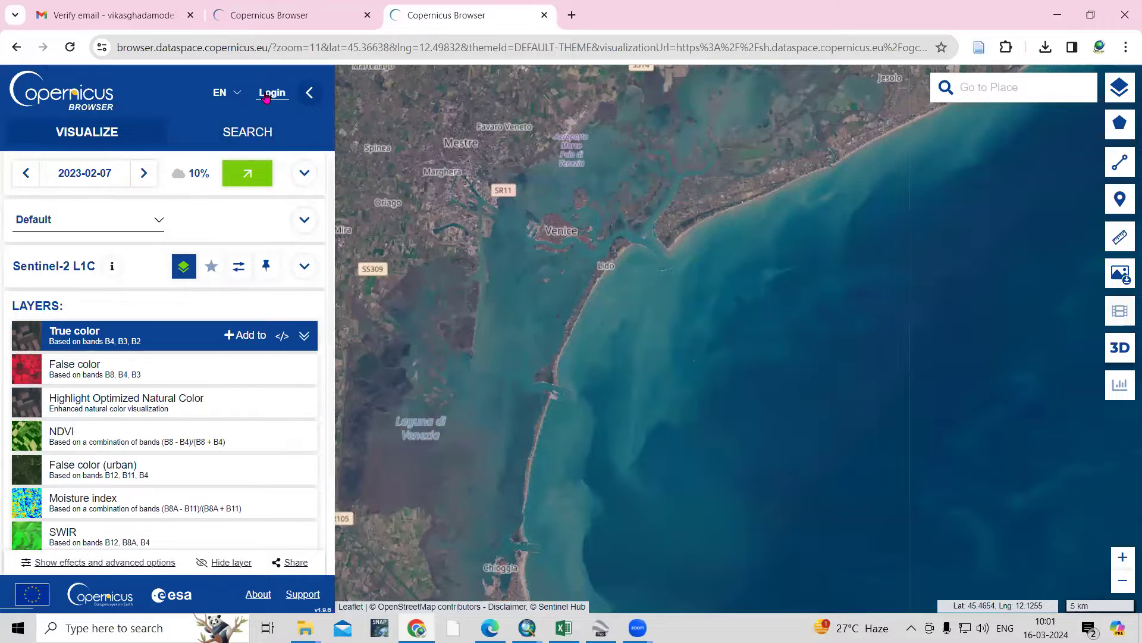
left_click(269, 95)
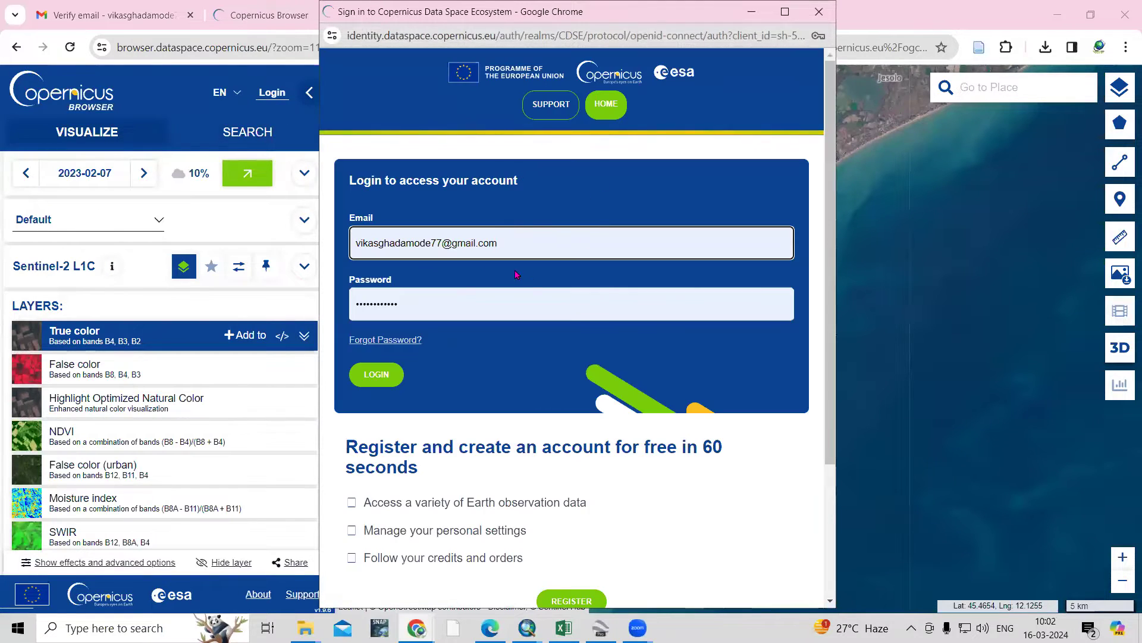
scroll(424, 397, "down", 1)
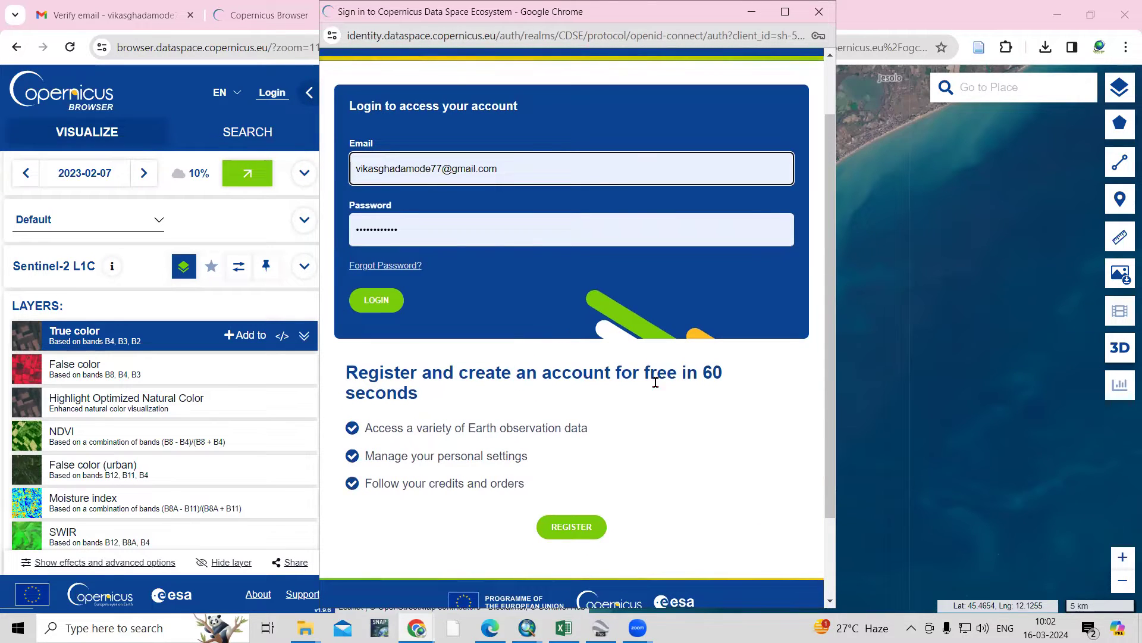
left_click(561, 536)
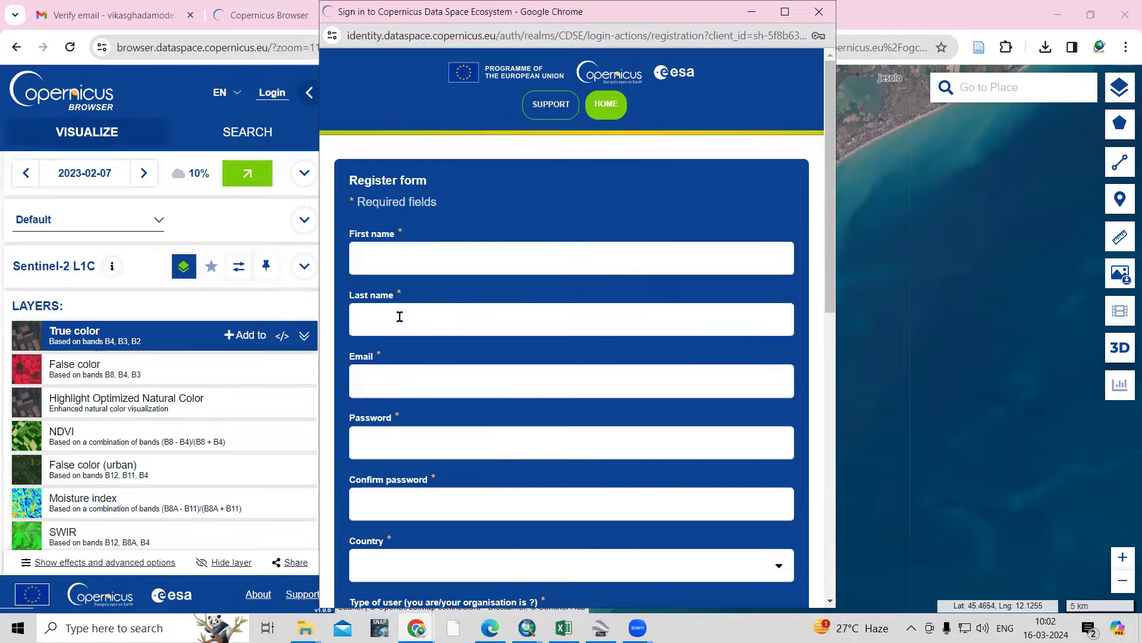
- Review the fields of the account registration form and close it without filling it in
scroll(398, 317, "down", 1)
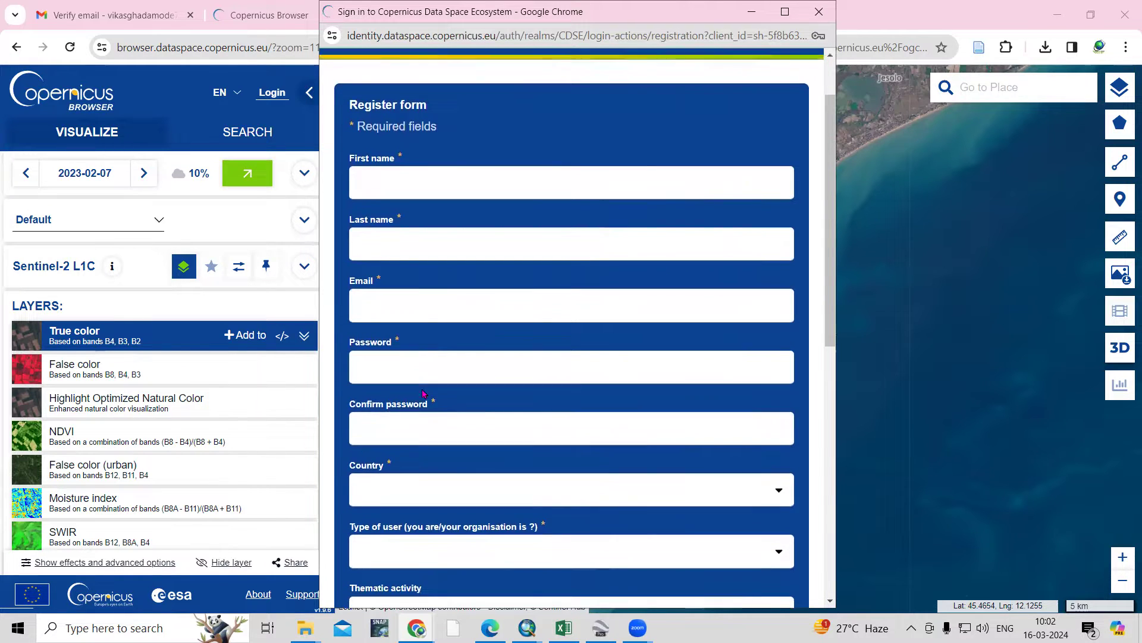
scroll(423, 394, "down", 5)
scroll(495, 444, "up", 5)
scroll(495, 443, "up", 1)
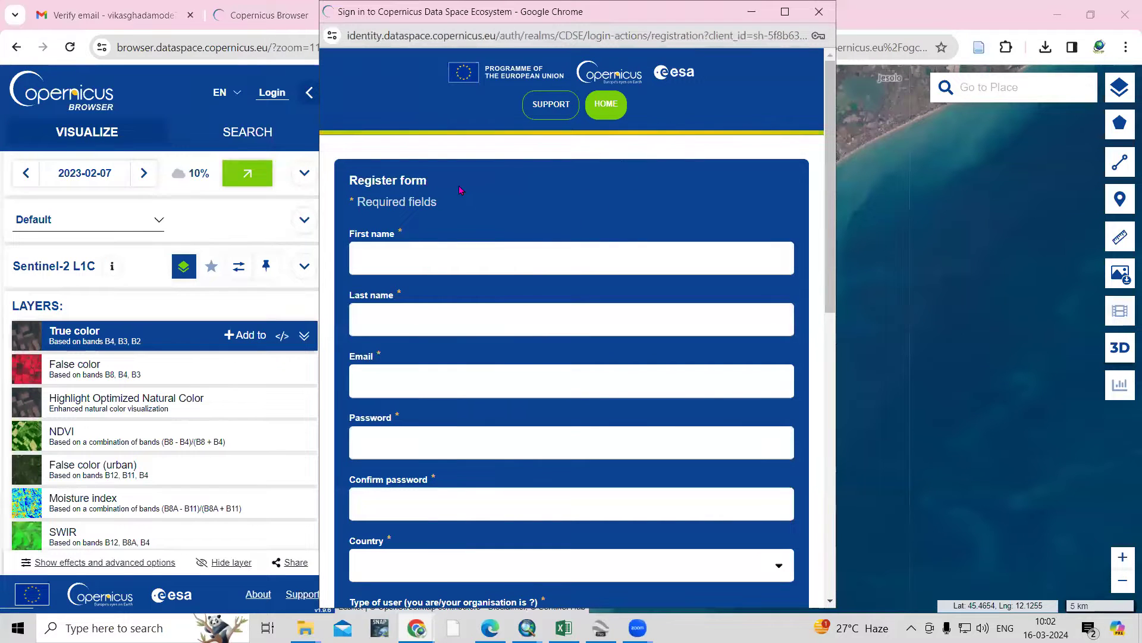
left_click(819, 12)
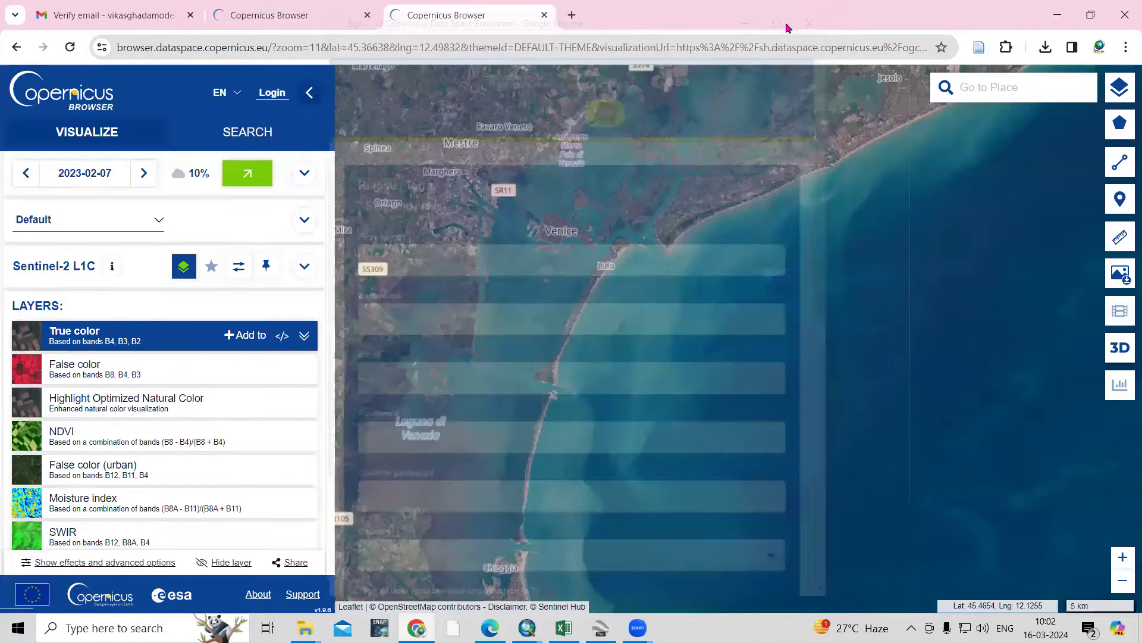
- Check the account verification email in Gmail, and log in to the Copernicus Browser with the prefilled credentials
left_click(143, 18)
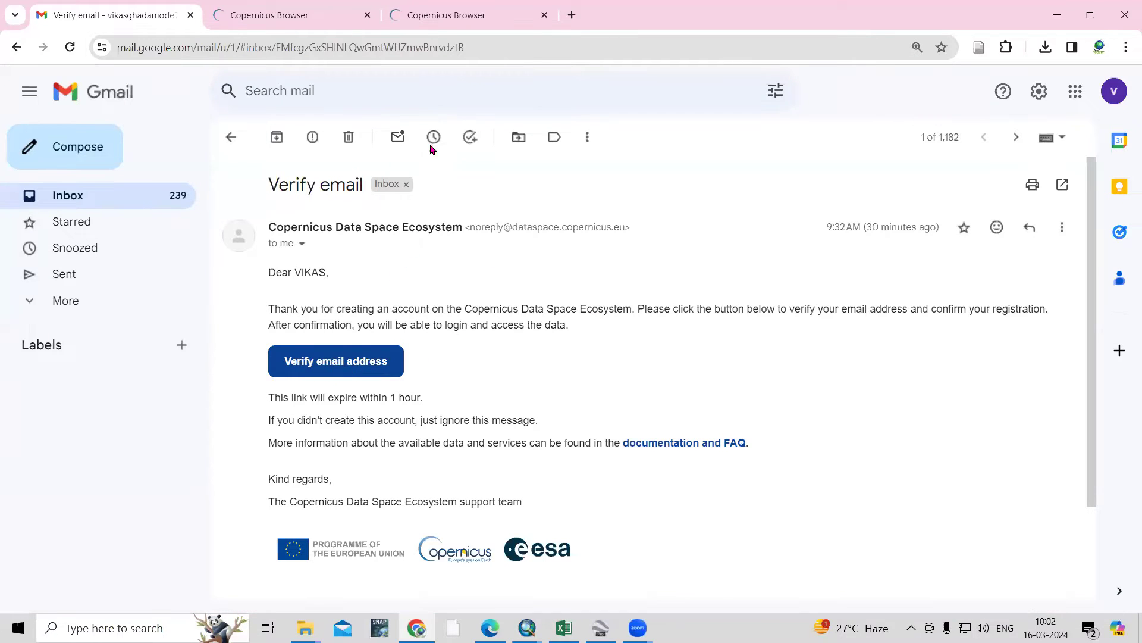
left_click(474, 15)
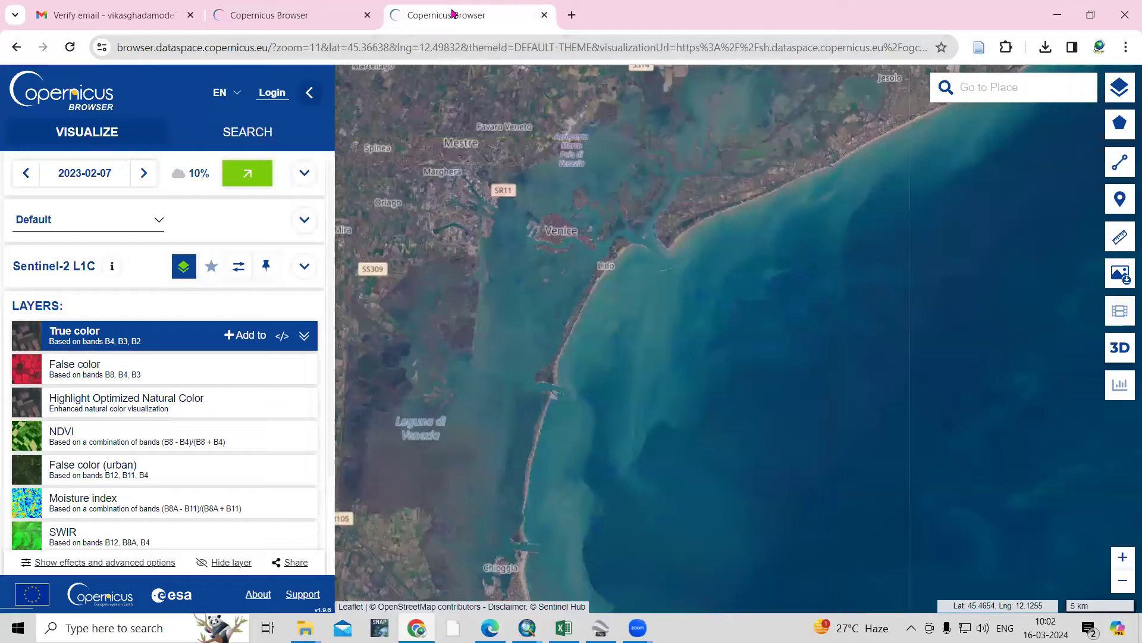
left_click(269, 93)
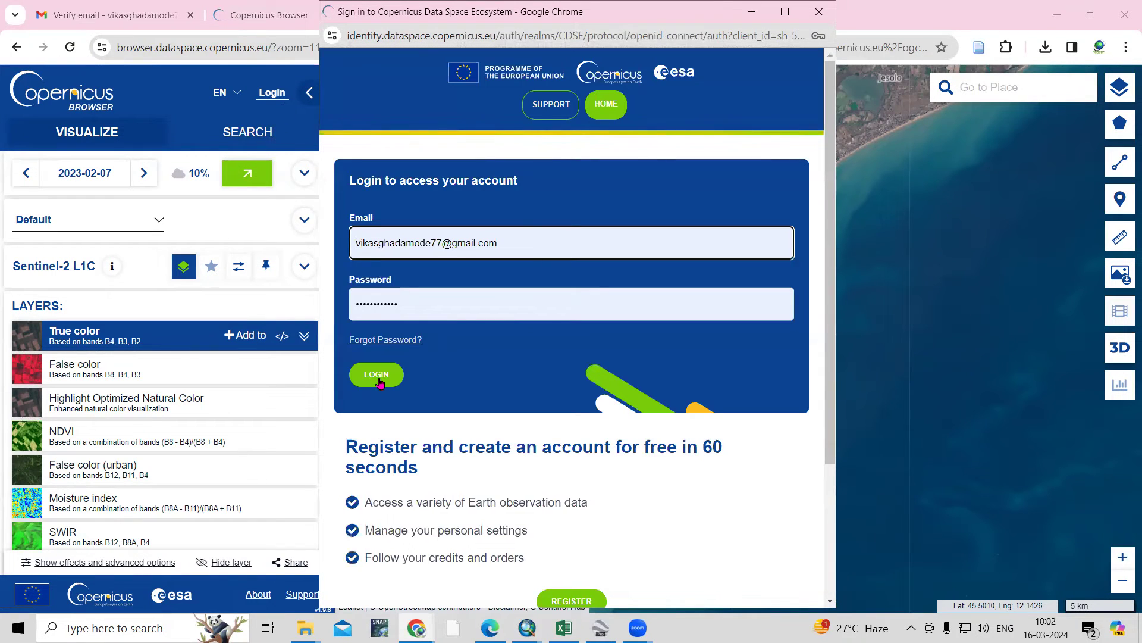
left_click(379, 381)
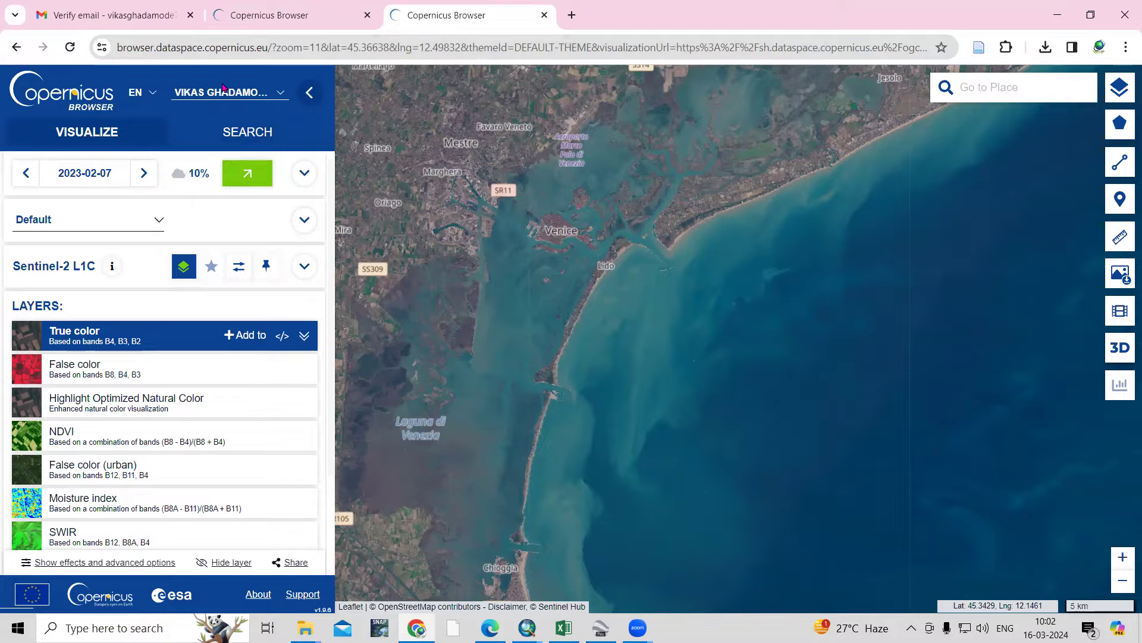
- Examine the True color imagery around Venice, widening the view out to the northern Adriatic and Croatia
left_click_drag(781, 256, 783, 410)
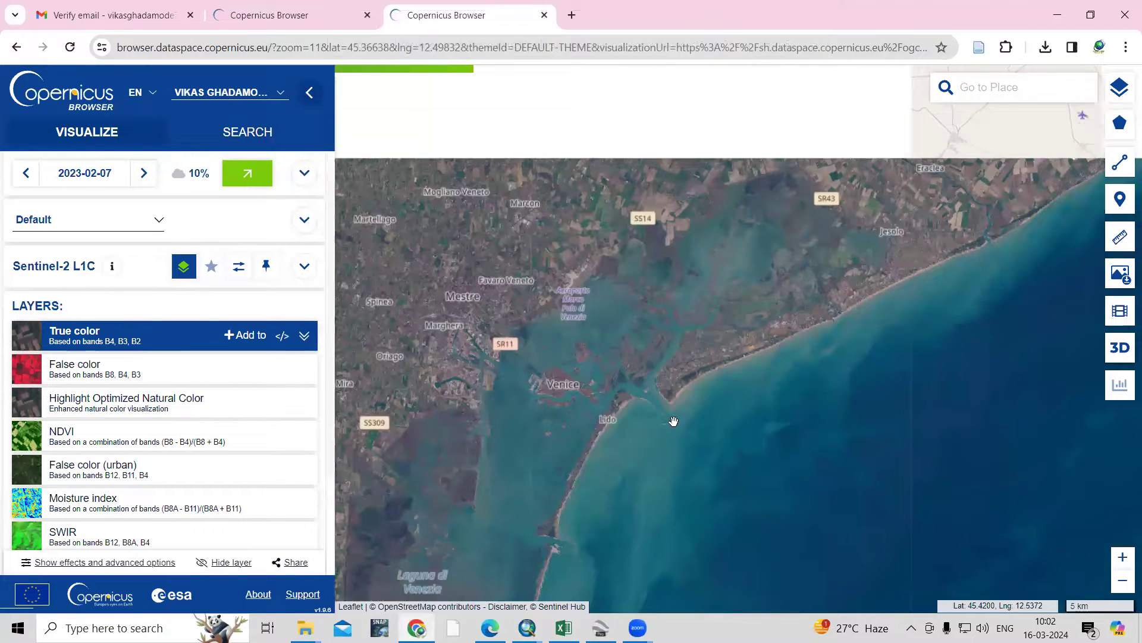
left_click_drag(647, 429, 791, 298)
left_click_drag(619, 429, 769, 320)
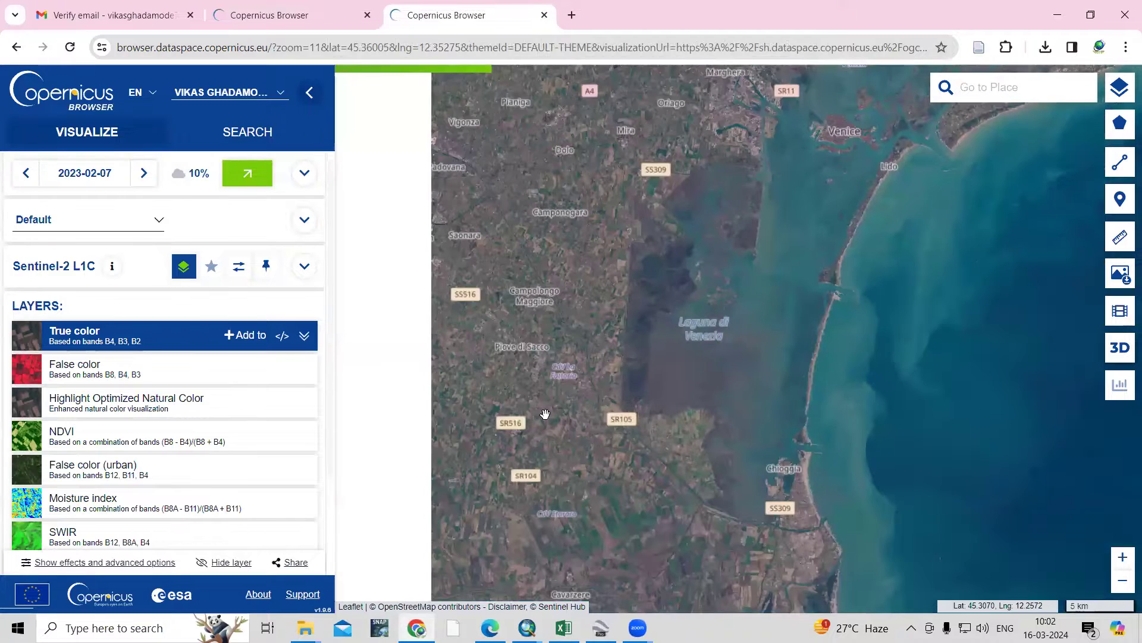
scroll(744, 372, "down", 1)
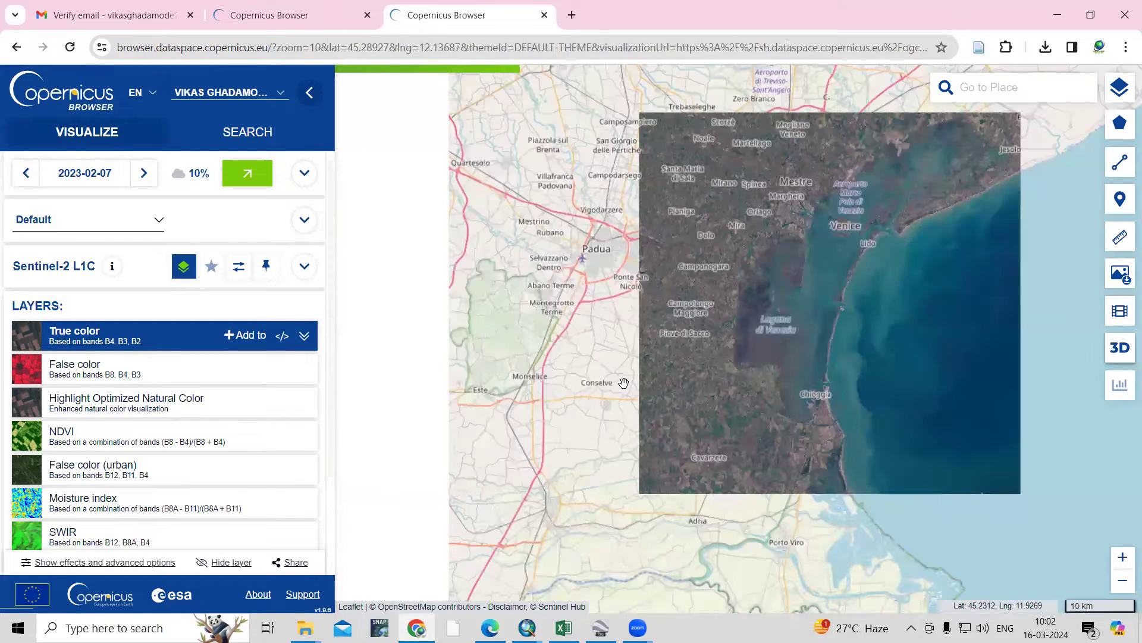
scroll(624, 383, "down", 1)
scroll(624, 382, "down", 1)
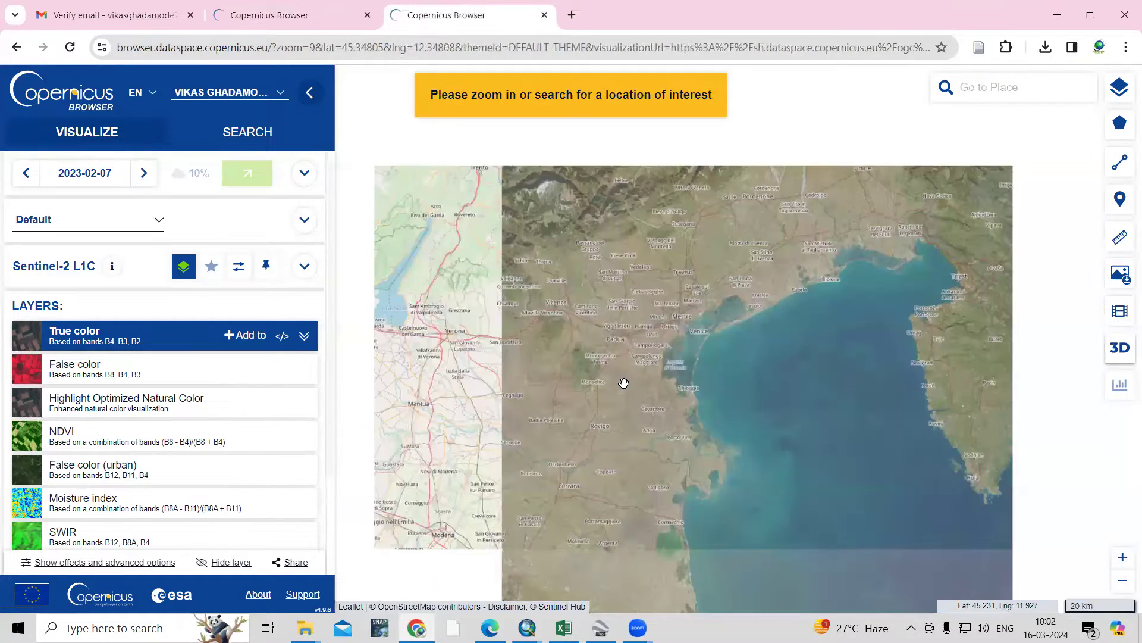
left_click_drag(1012, 426, 761, 432)
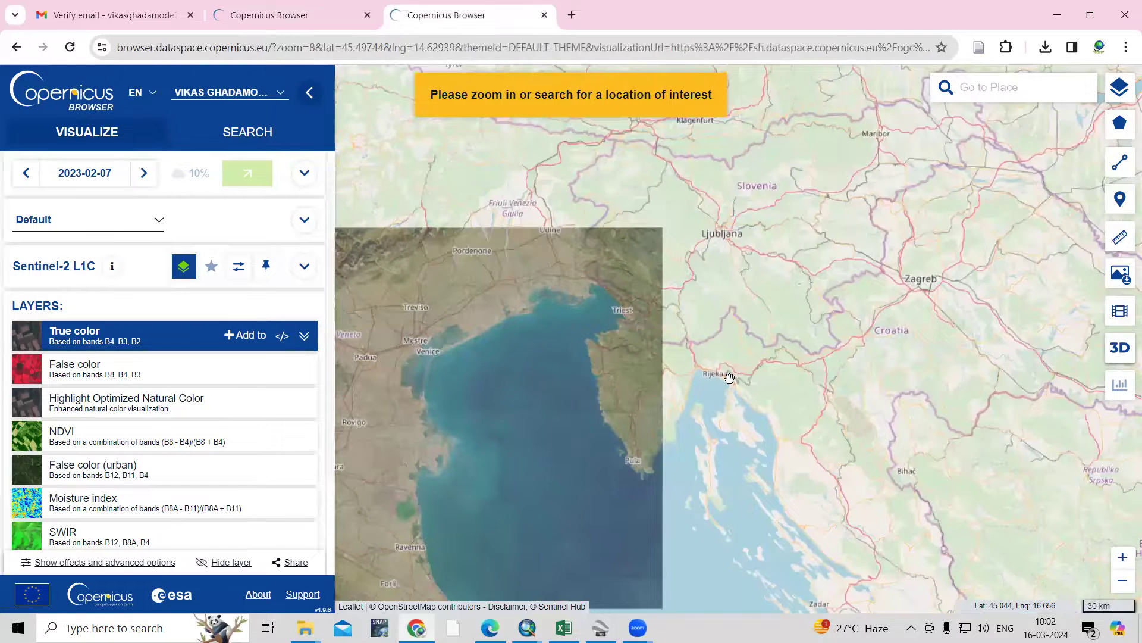
scroll(729, 379, "down", 1)
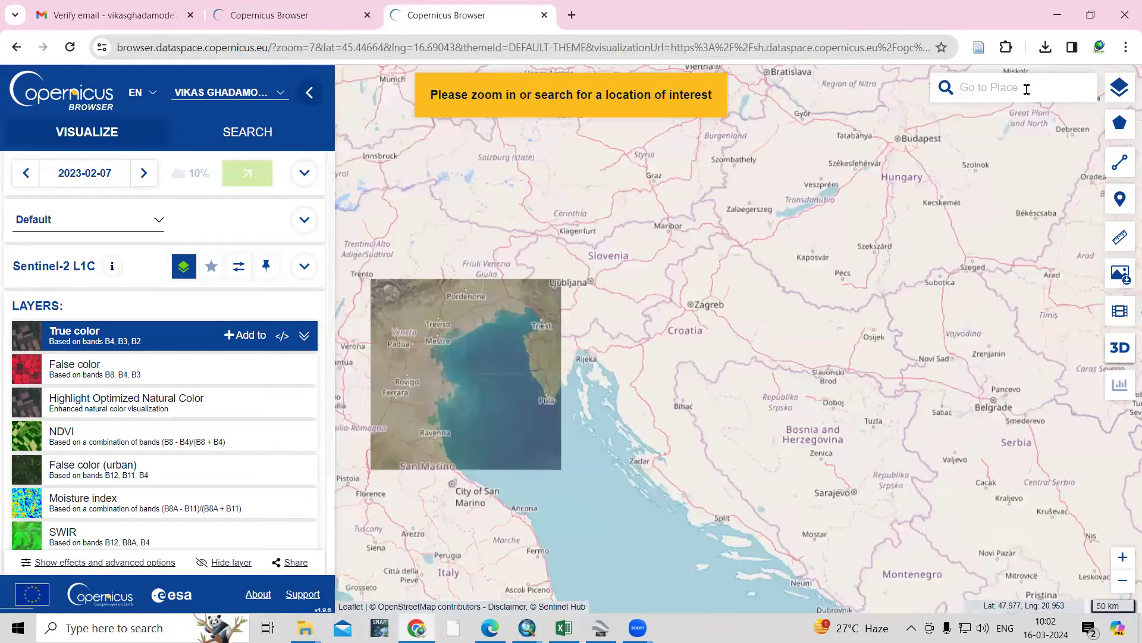
- Search for the place mumbai and go to the suggested location Mumbai, India
type("mumbai")
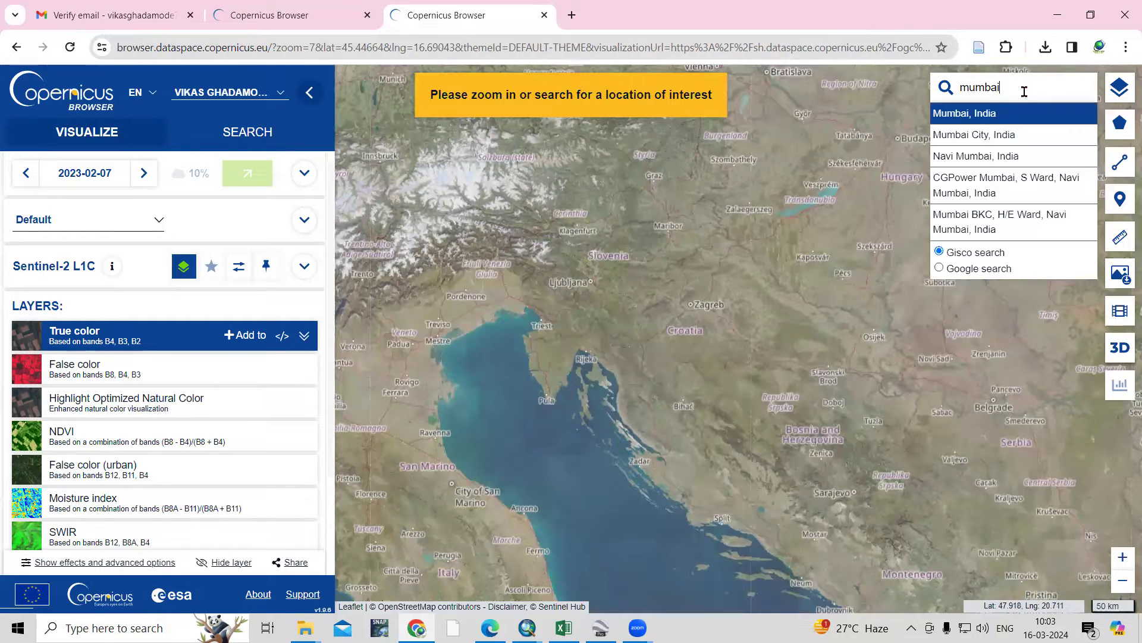
left_click(986, 116)
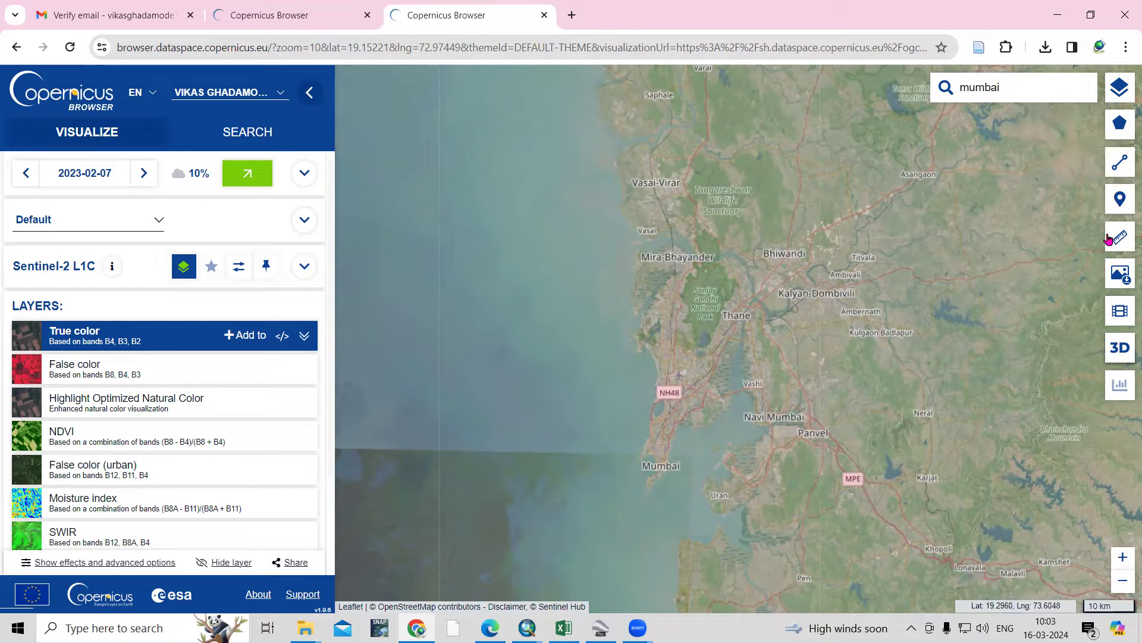
- Draw a rectangular area of interest of about 2190 km² around Mumbai, from Mira Bhayander to just past Panvel
mouse_move(1122, 129)
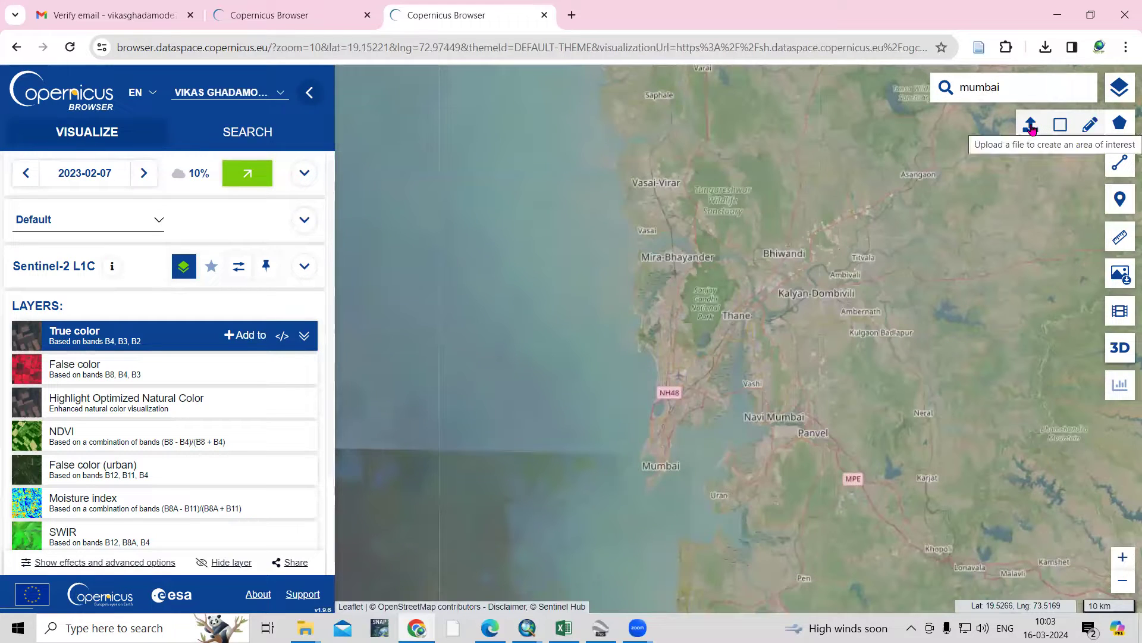
left_click(1061, 127)
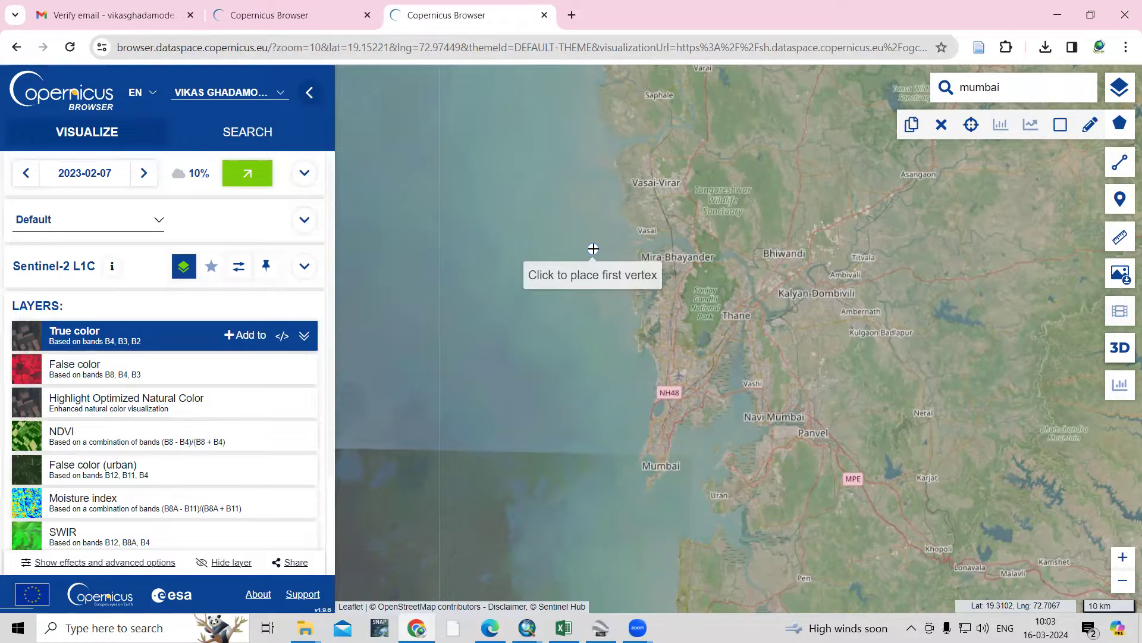
left_click_drag(594, 249, 614, 254)
left_click(613, 255)
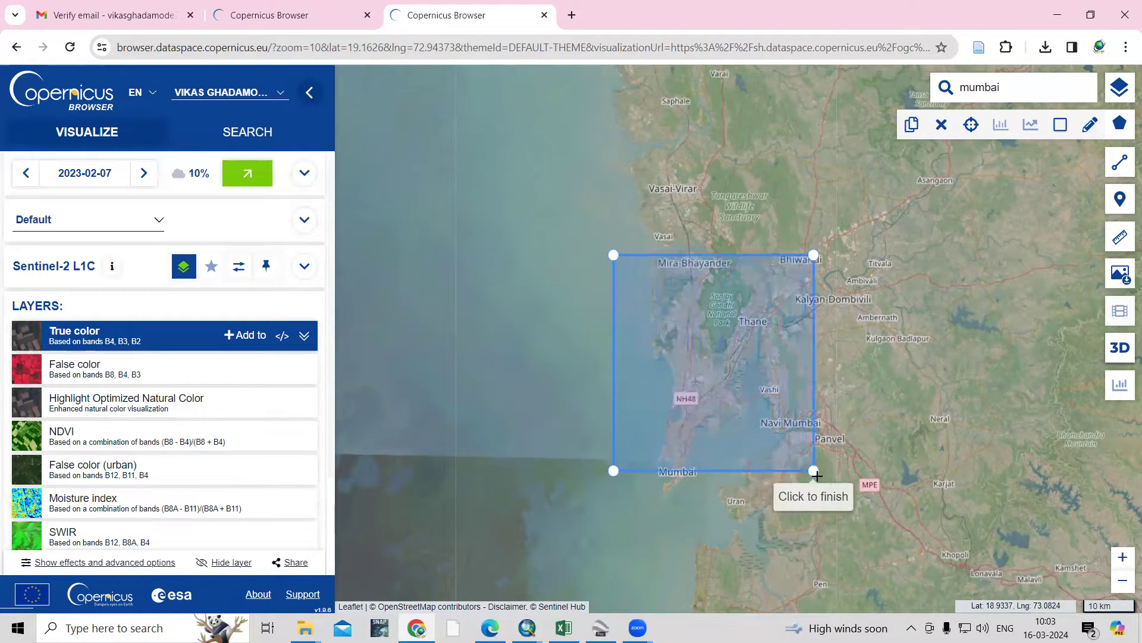
left_click(851, 498)
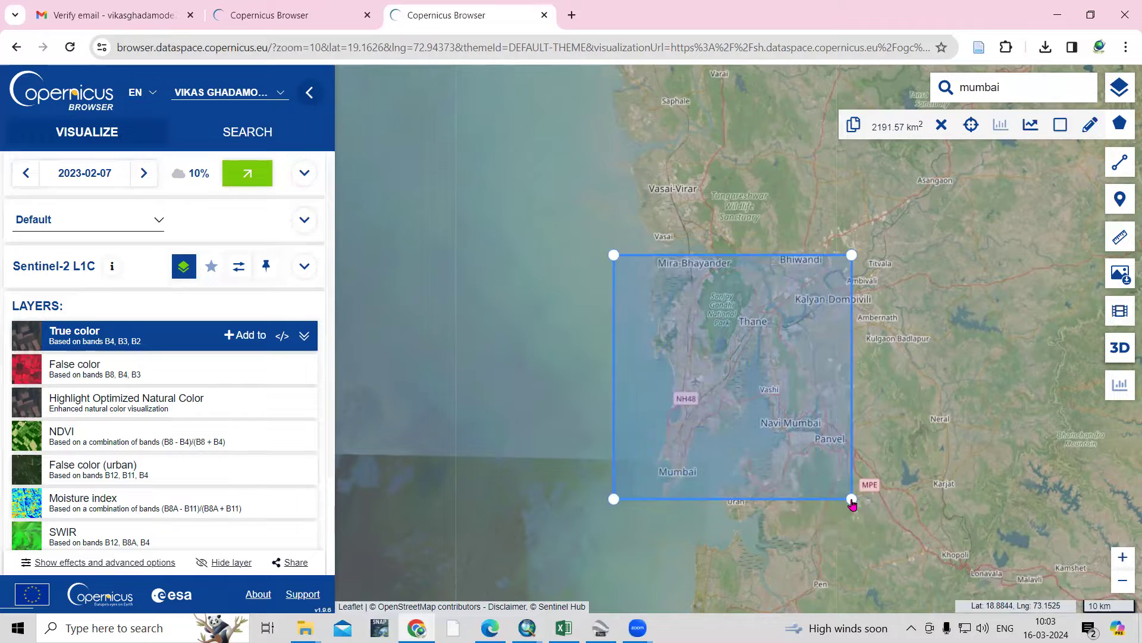
scroll(850, 498, "up", 1)
scroll(713, 339, "down", 1)
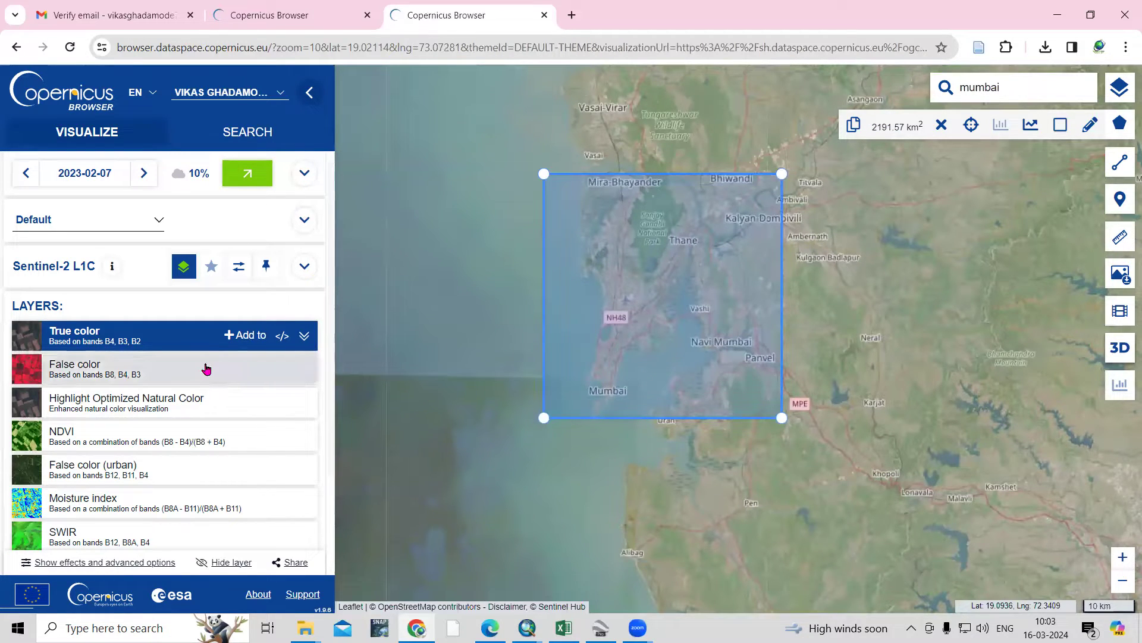
- Set up a product search for SENTINEL-2 MSI data with the maximum cloud cover at 6%
scroll(122, 440, "down", 2)
scroll(122, 434, "up", 2)
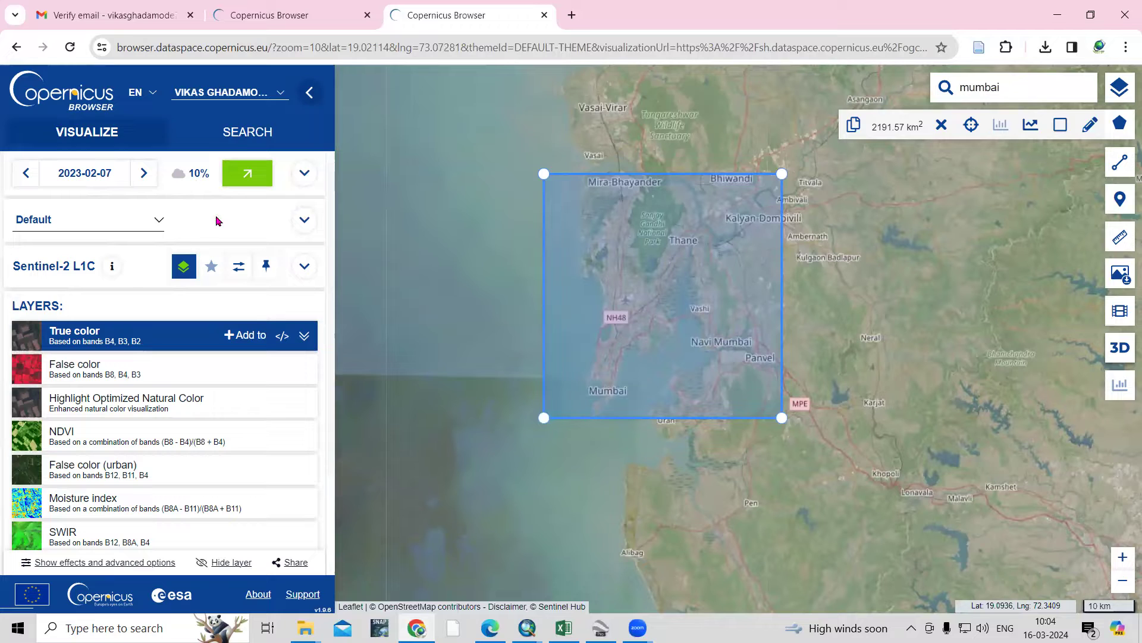
left_click(239, 137)
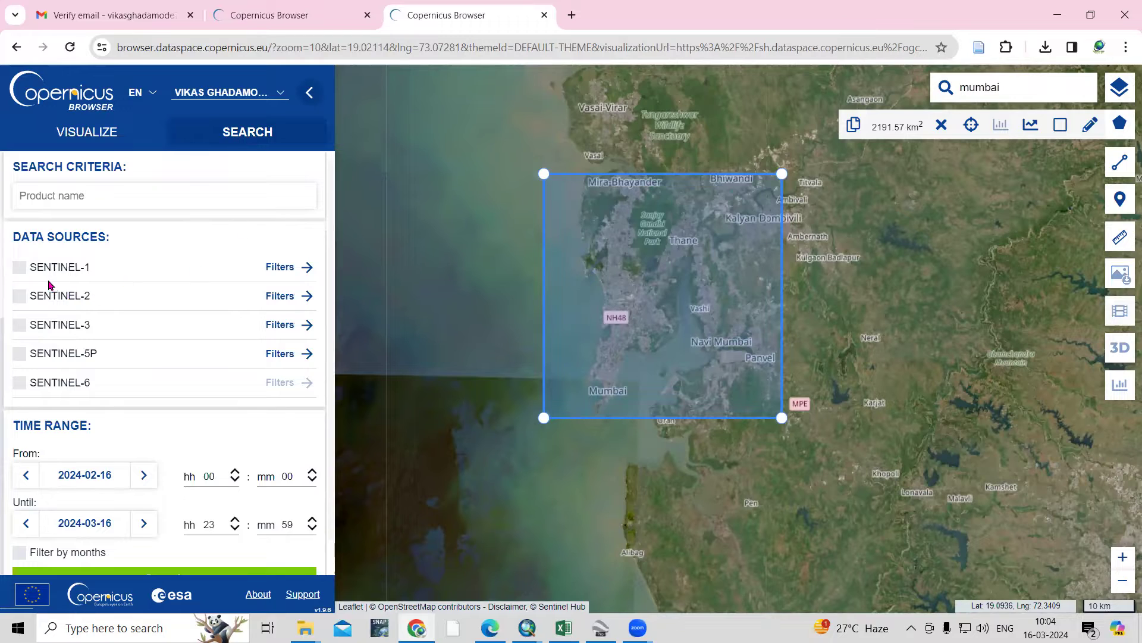
left_click(24, 301)
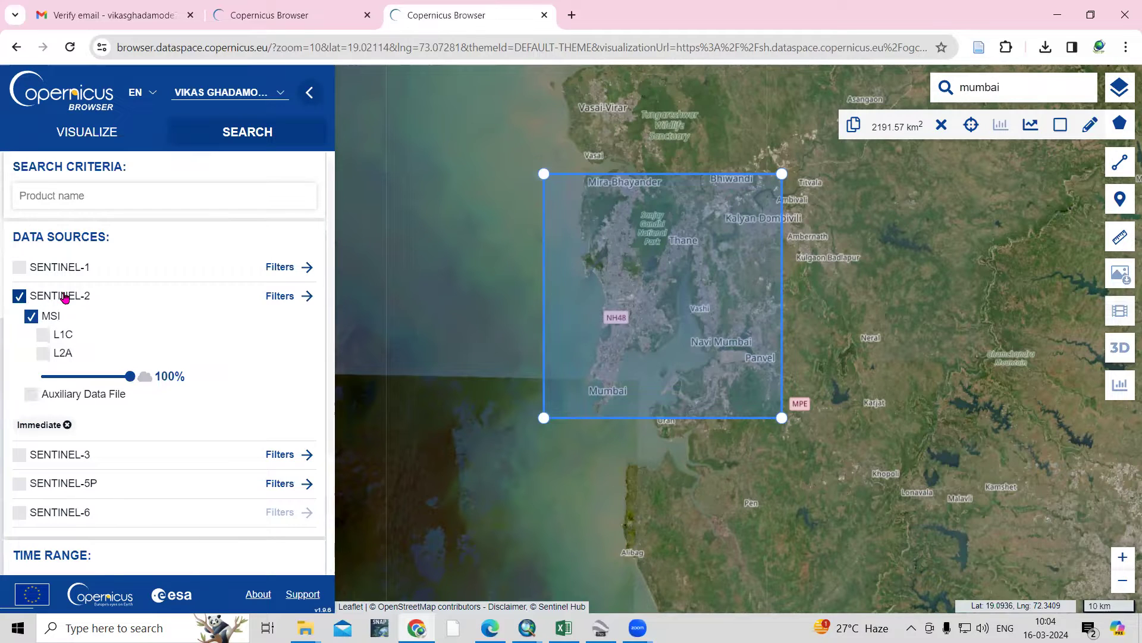
scroll(92, 331, "down", 1)
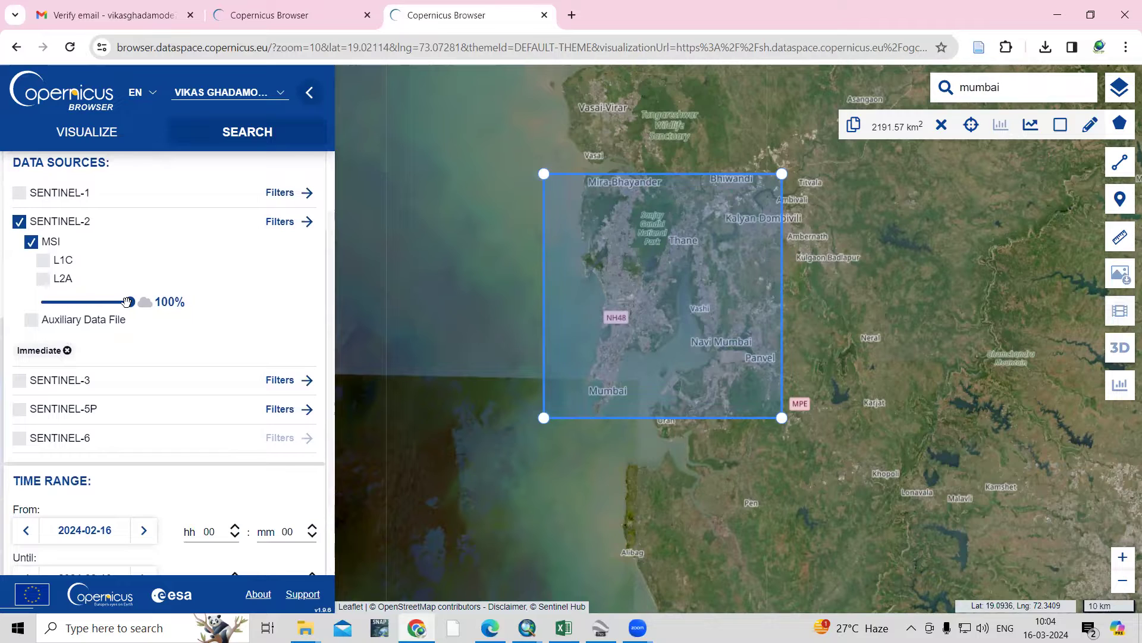
left_click_drag(127, 303, 42, 305)
- Shift the start date of the search time range day by day to 2024-02-14
scroll(189, 383, "down", 2)
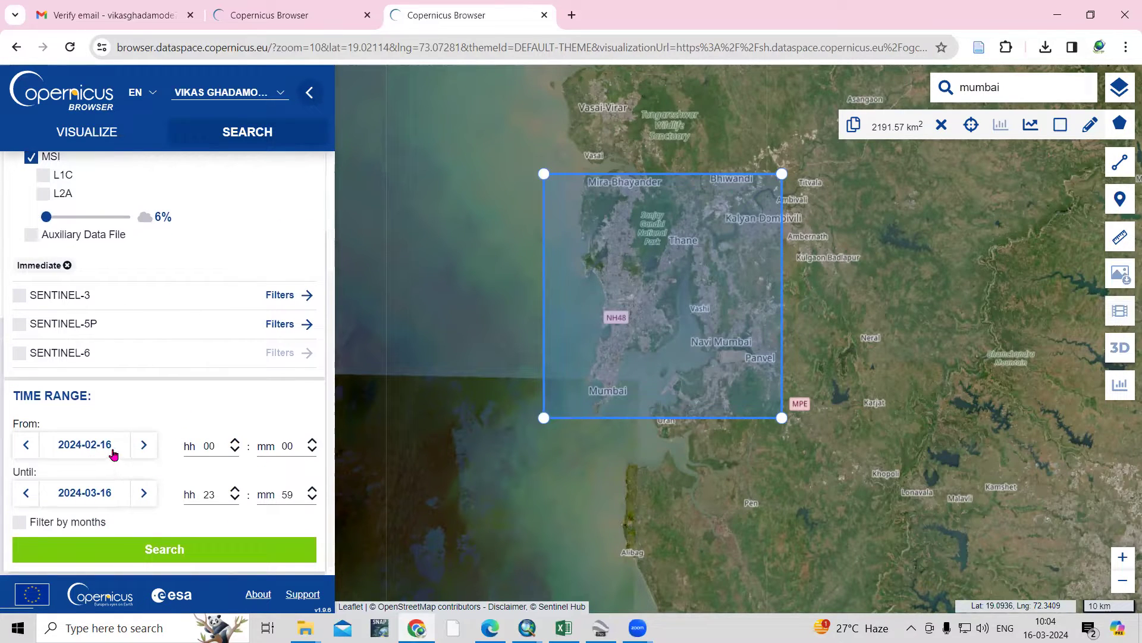
left_click(144, 445)
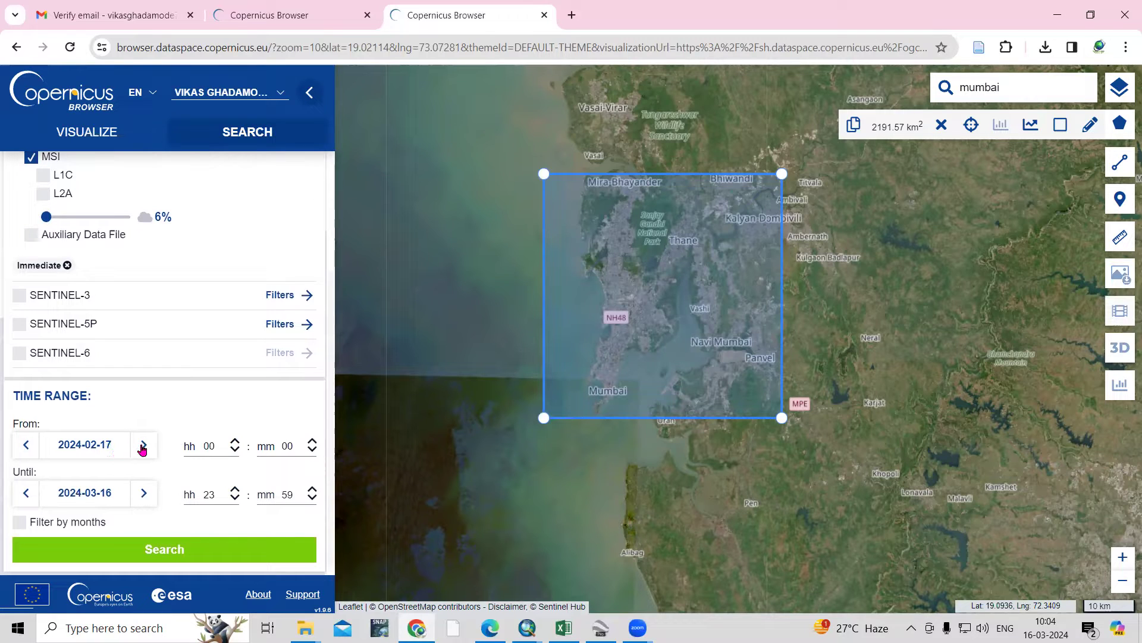
left_click(26, 446)
left_click(26, 447)
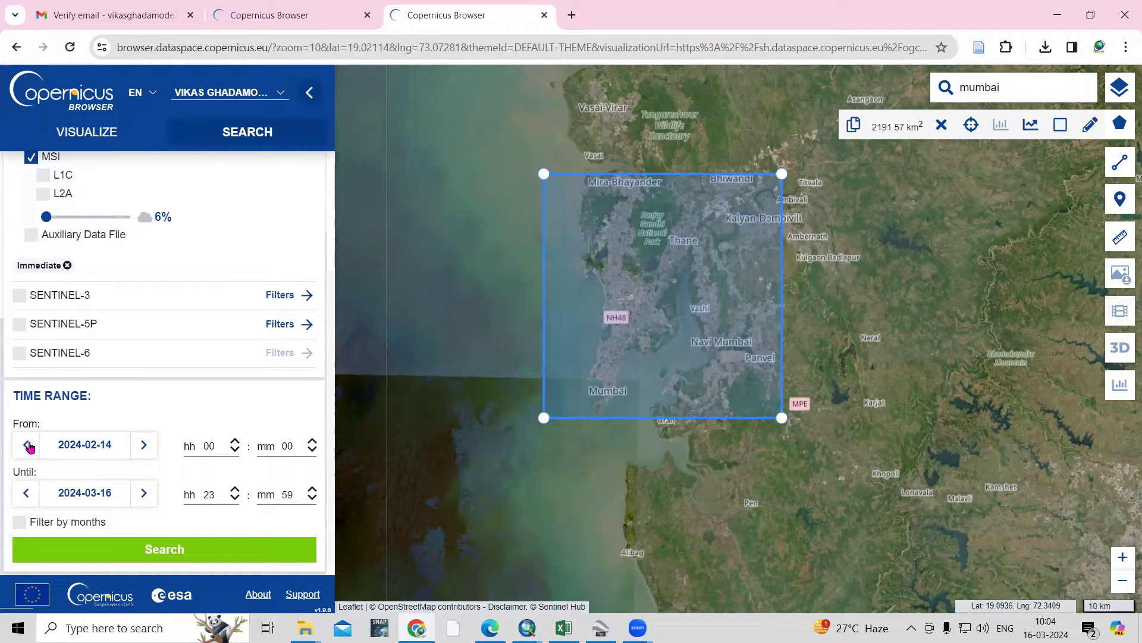
- Set the start date of the search time range to 2024-01-01 in the calendar
left_click(83, 449)
scroll(77, 447, "down", 3)
left_click(162, 336)
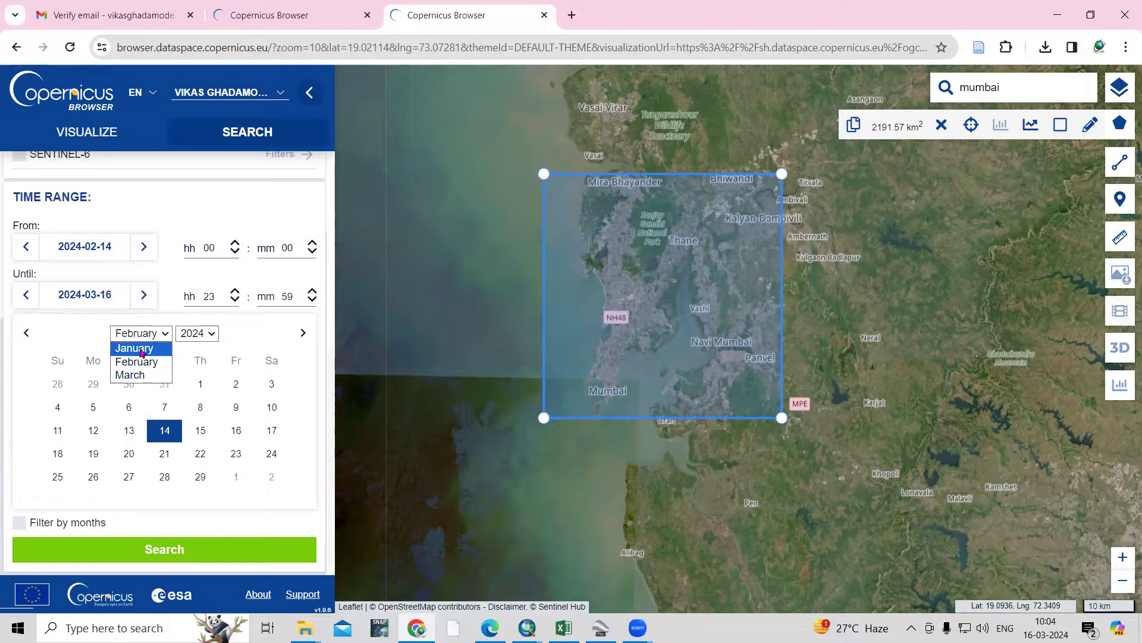
left_click(141, 353)
left_click(106, 387)
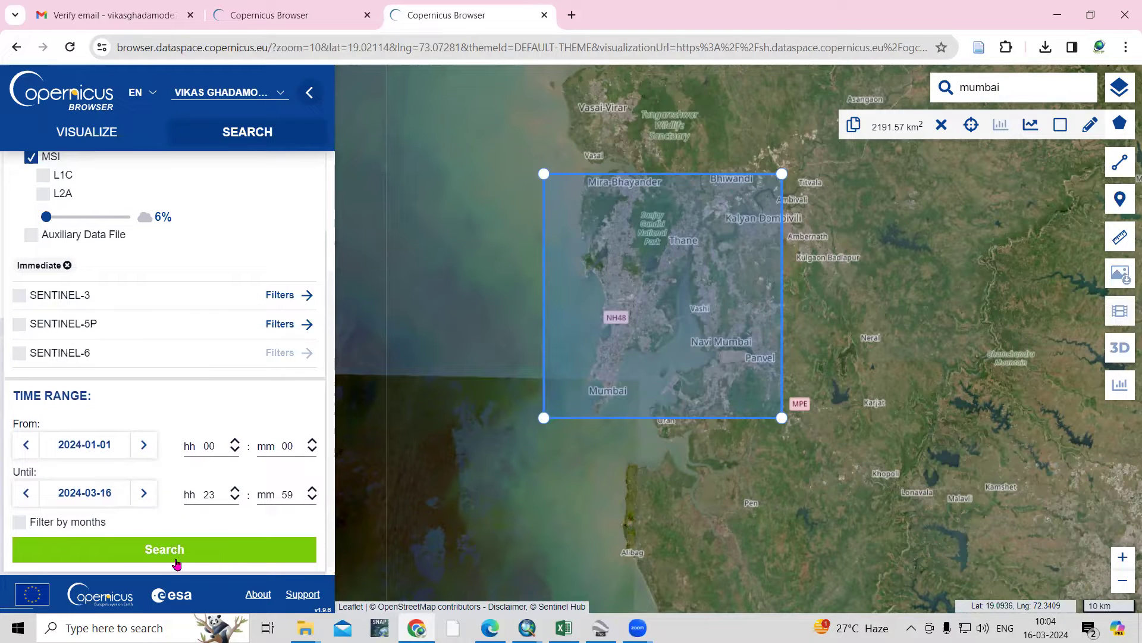
- Check the years available for the start date, keep 2024, and reselect 1 January
left_click(81, 446)
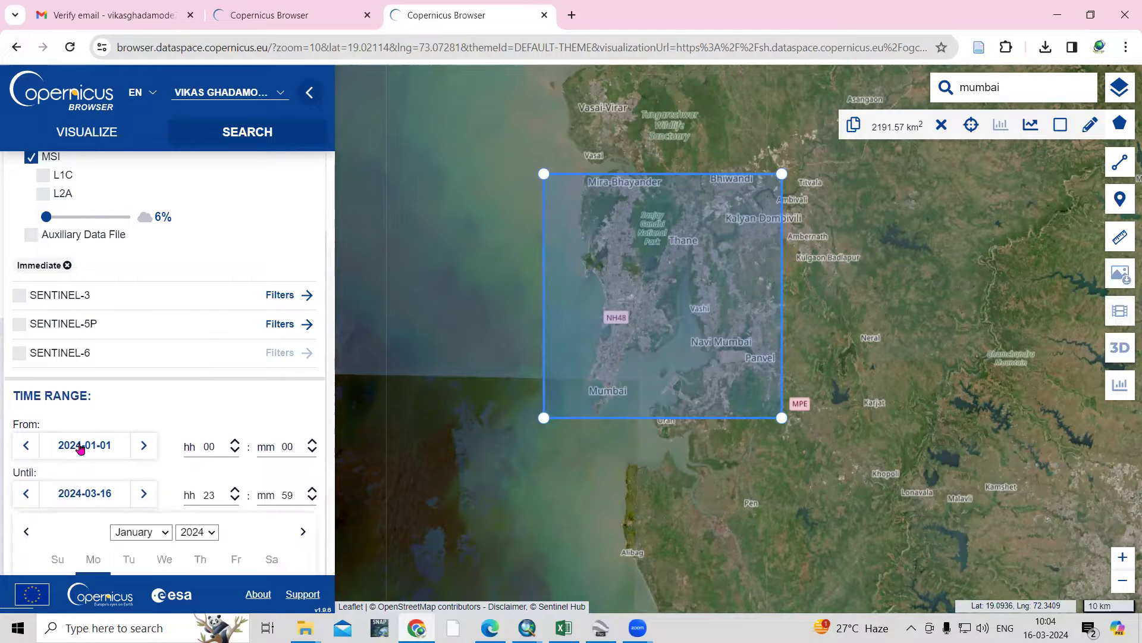
left_click(193, 532)
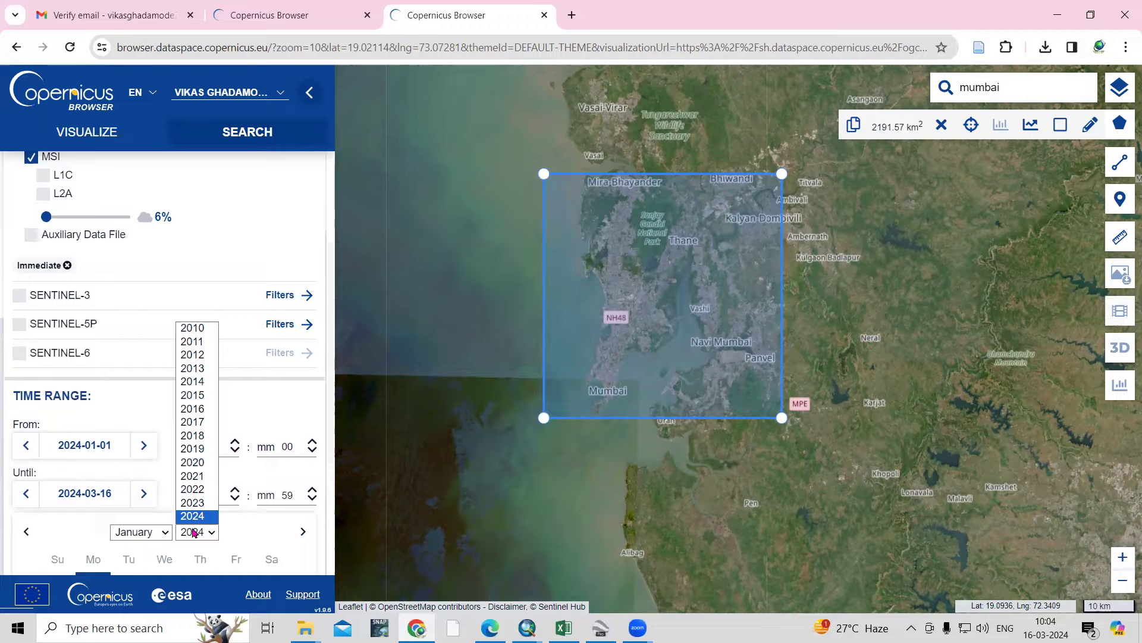
left_click(193, 532)
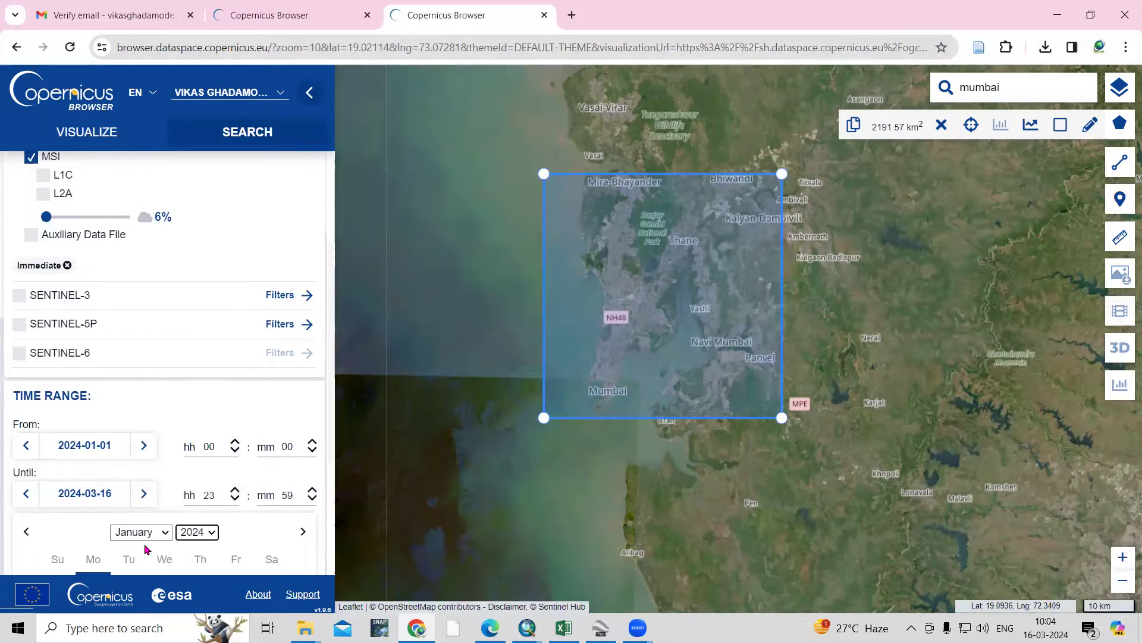
scroll(154, 536, "down", 2)
scroll(154, 536, "down", 2)
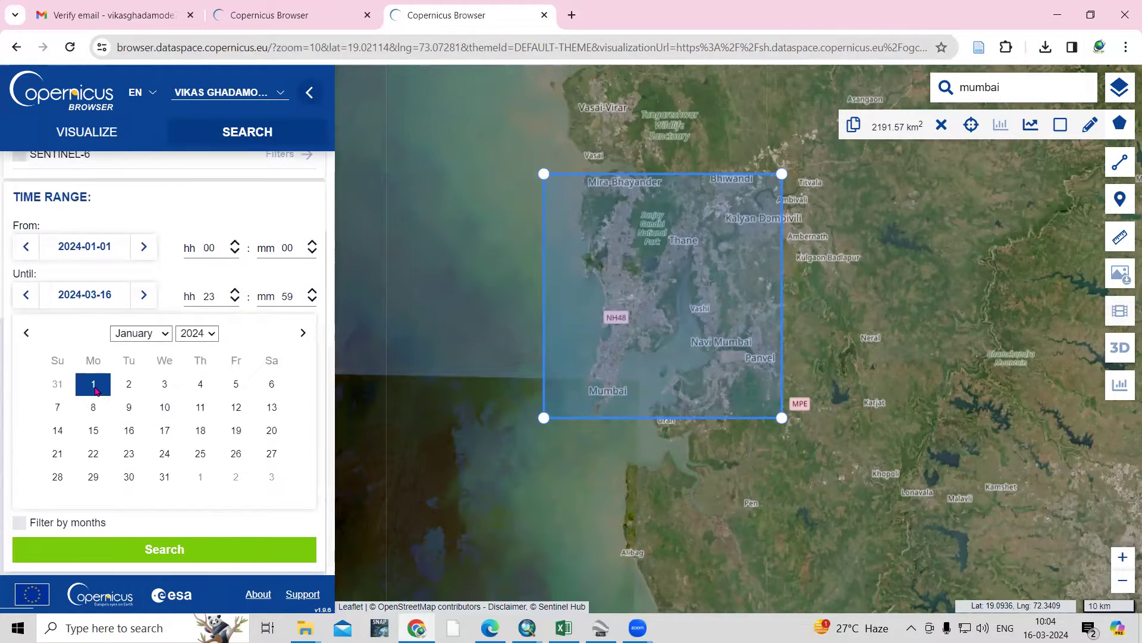
left_click(95, 389)
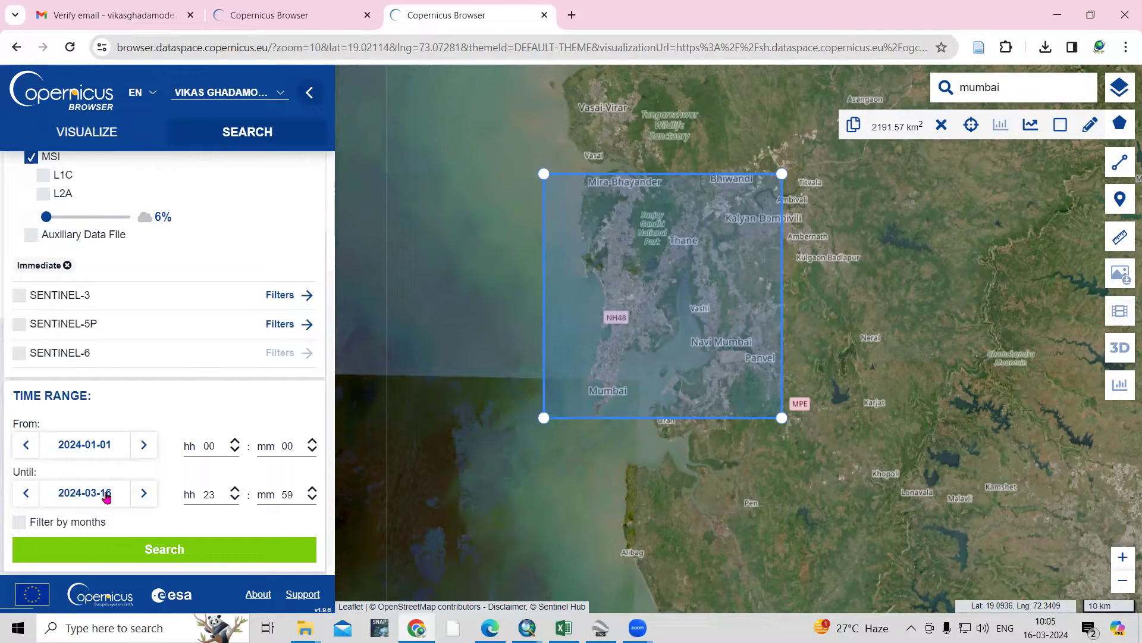
- Run the product search and view the full footprints of the found scenes around Mumbai
left_click(167, 556)
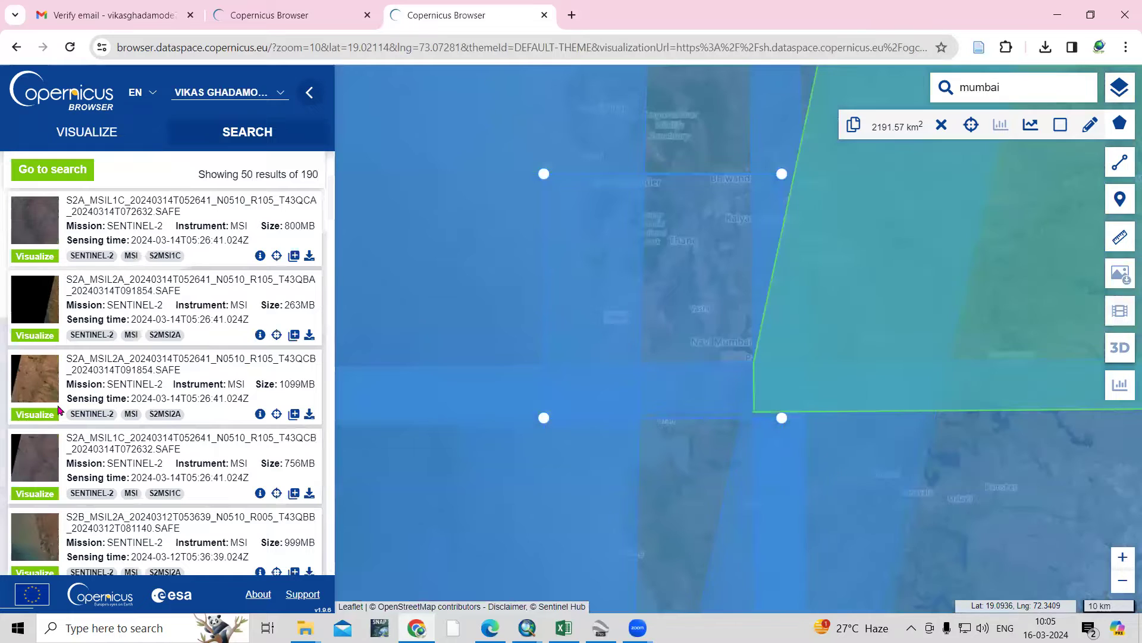
scroll(586, 335, "down", 1)
scroll(702, 366, "down", 3)
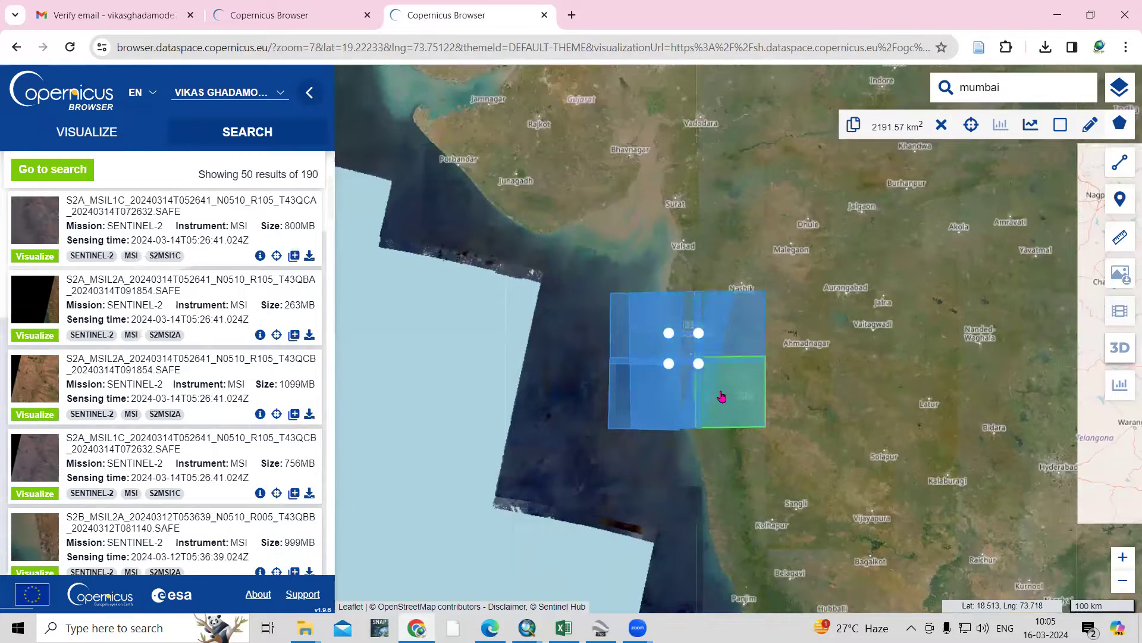
- Read the product info summary of the 2024-03-14 MSIL2A scene for tile T43QCB and close it
left_click(259, 415)
left_click_drag(251, 217, 533, 258)
left_click(529, 262)
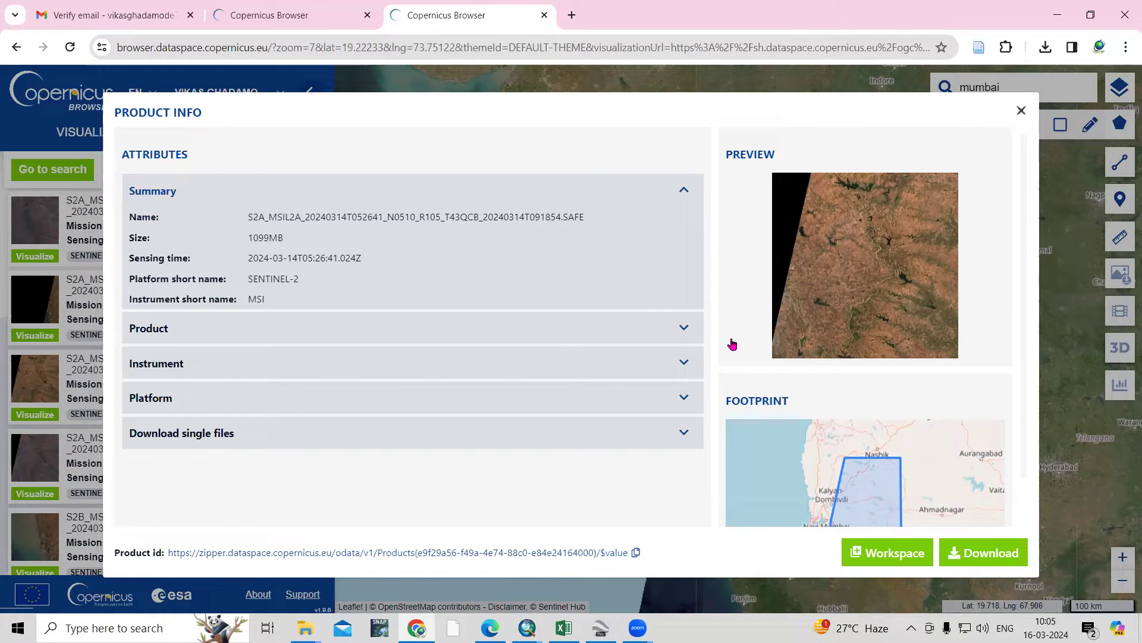
key("Escape")
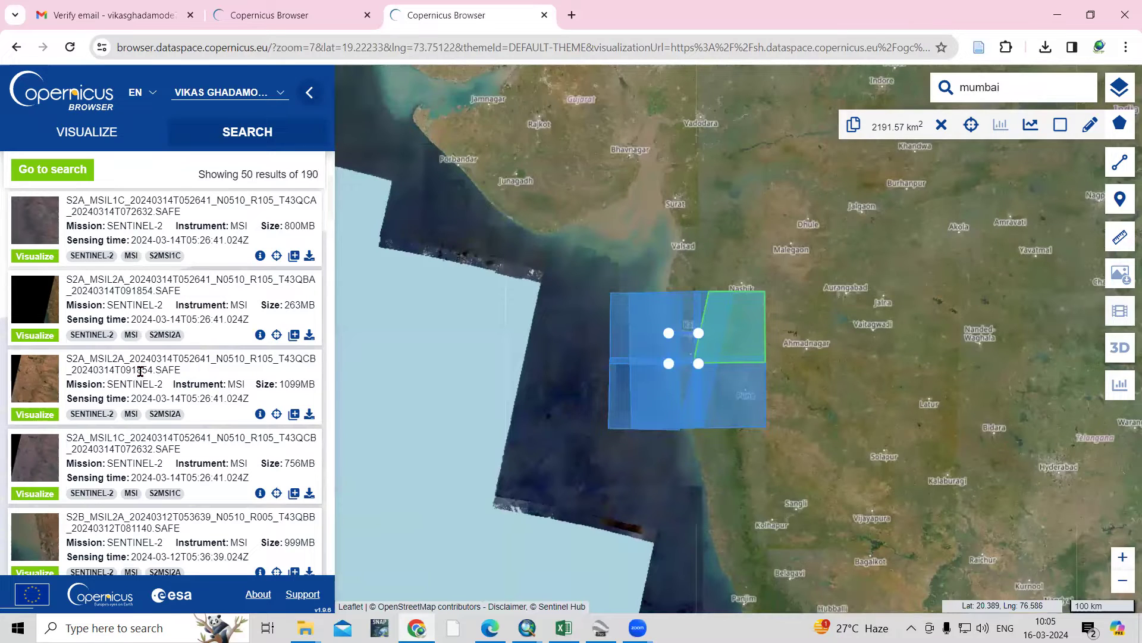
- Review the mission, instrument, size and sensing time of the T43QCB MSIL2A scene in the results list
left_click_drag(115, 384, 212, 384)
left_click_drag(307, 384, 279, 384)
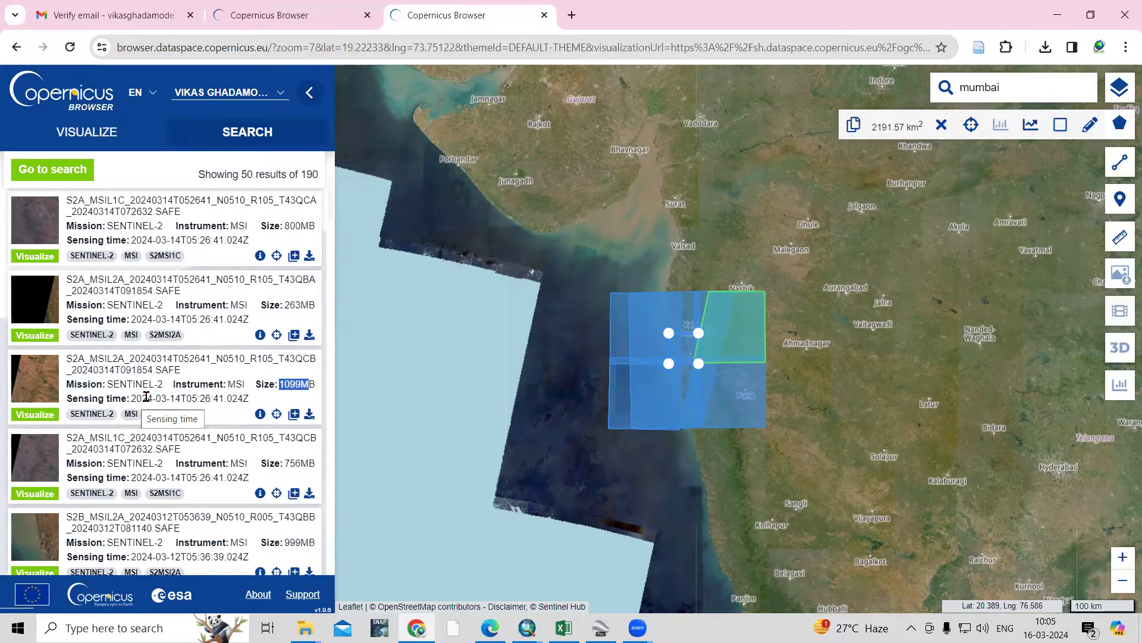
left_click_drag(193, 396, 225, 397)
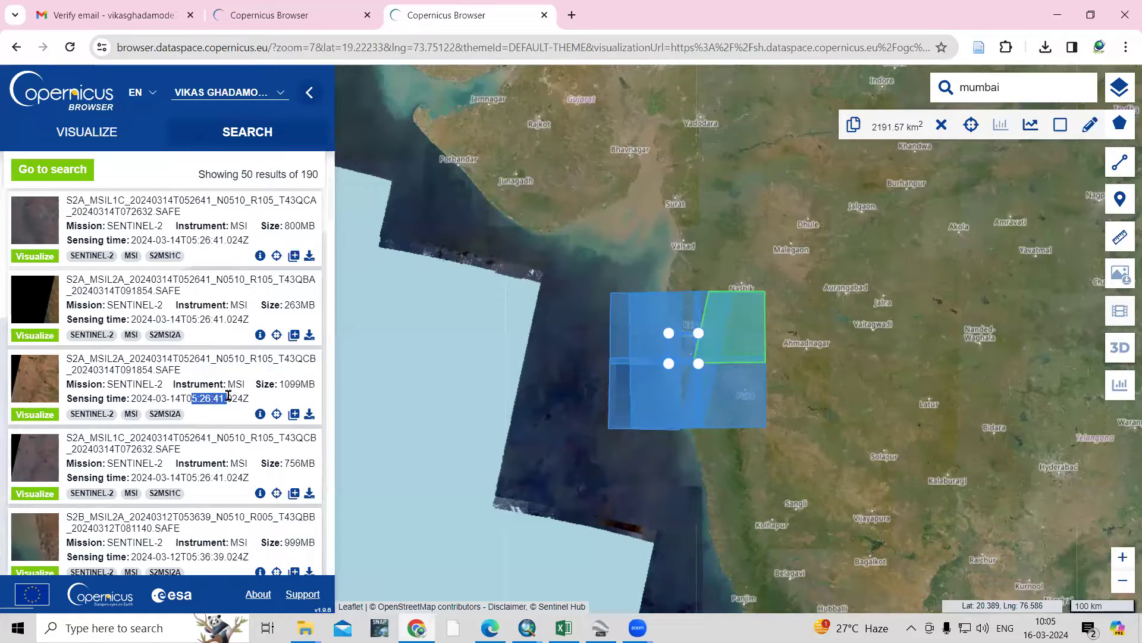
- Reopen the product info of the T43QCB MSIL2A scene and examine its preview and footprint
left_click(260, 414)
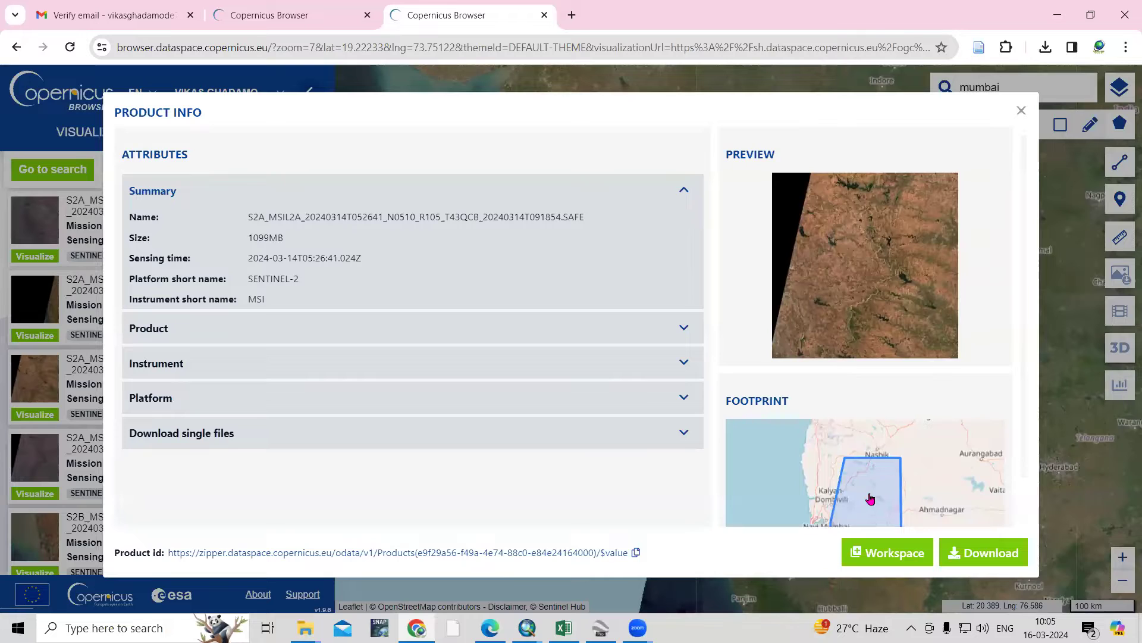
scroll(1028, 366, "down", 2)
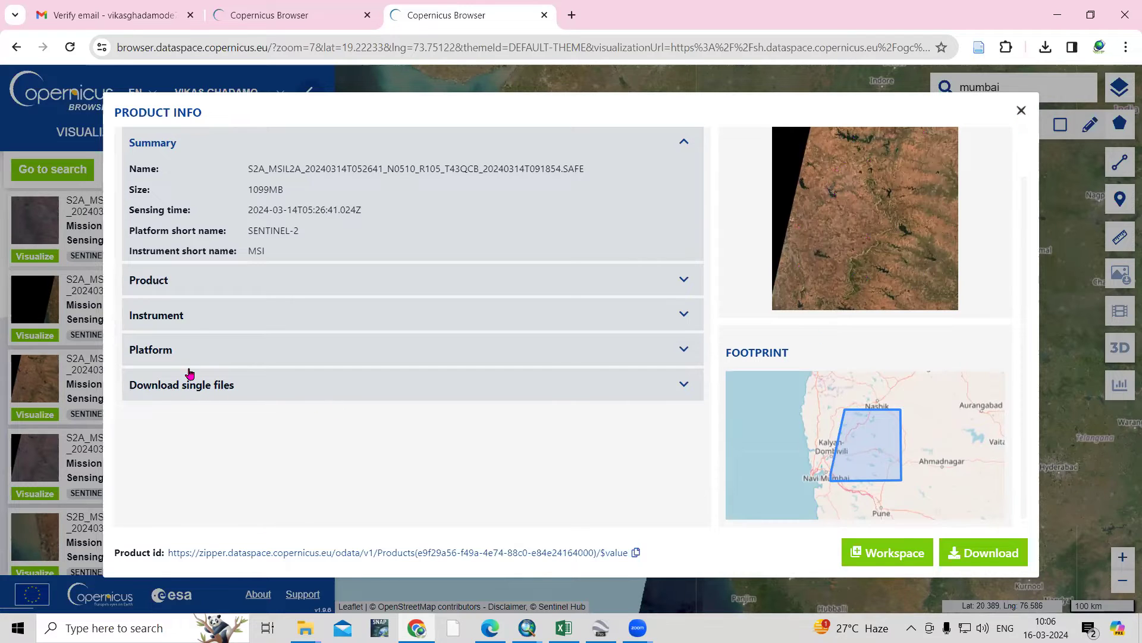
- Zoom the map to the 2024-03-14 MSIL2A scene for tile T43QCB and download the product from its product info
key("Escape")
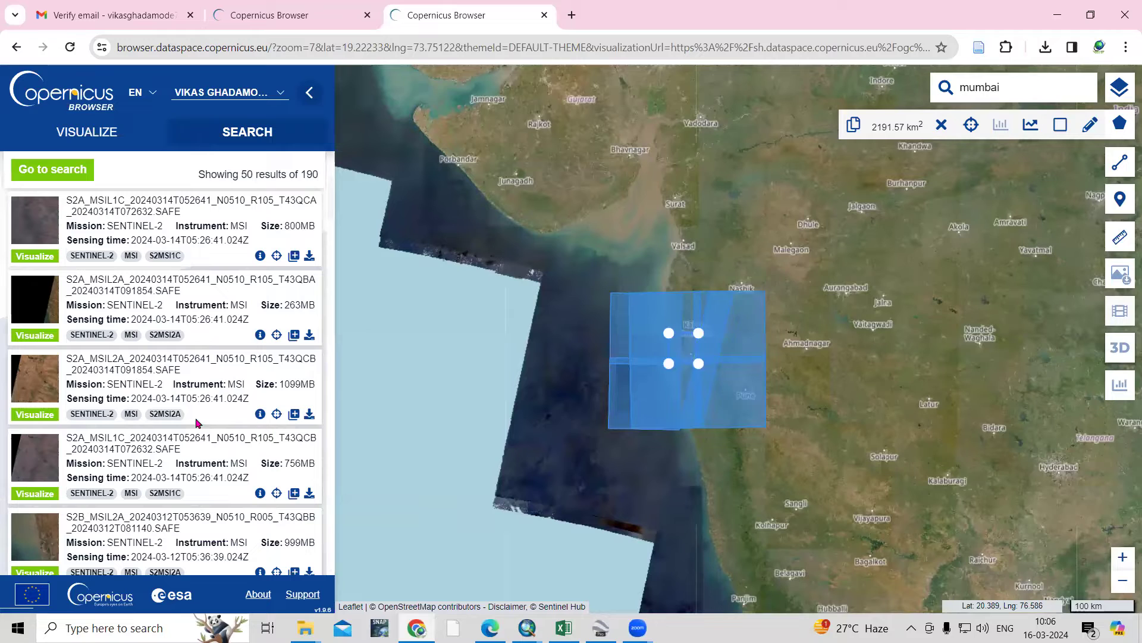
left_click(277, 415)
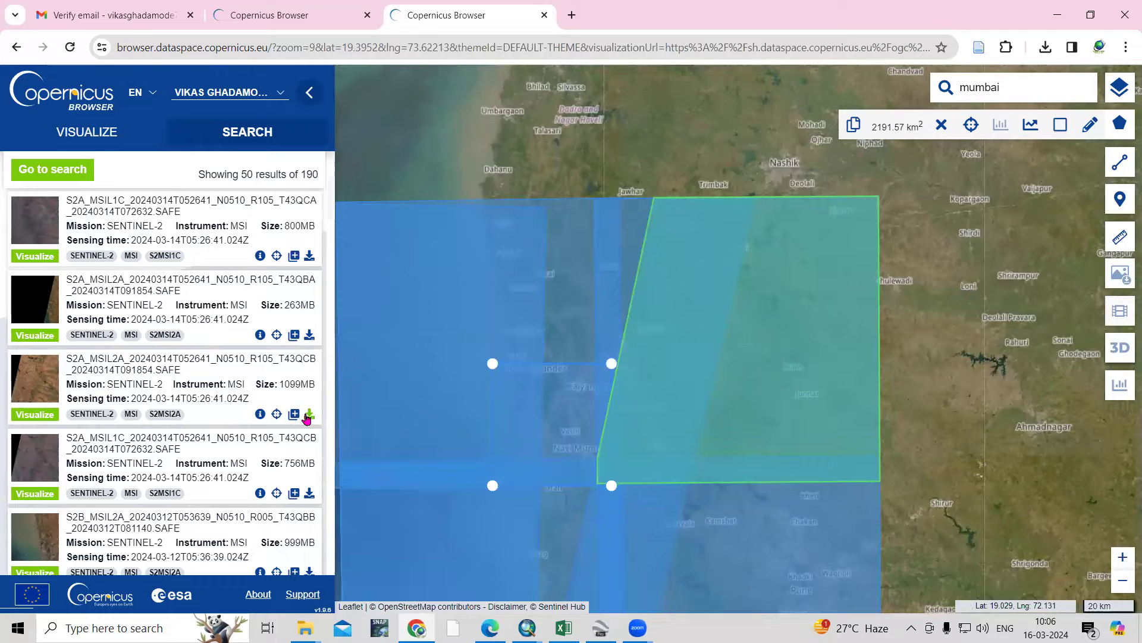
left_click(261, 414)
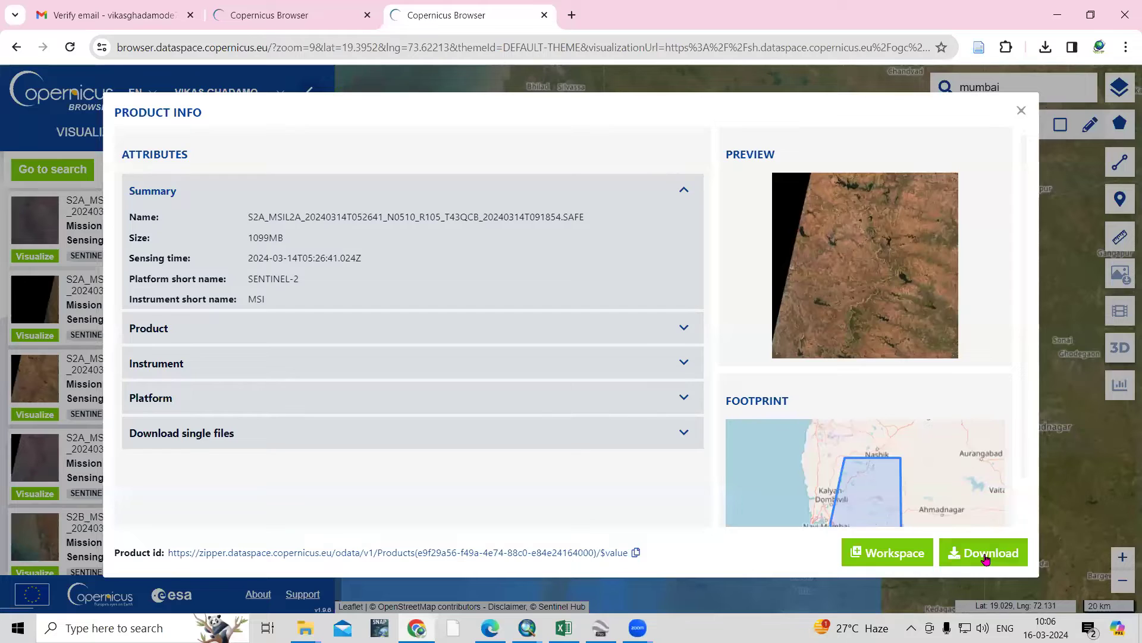
left_click(986, 558)
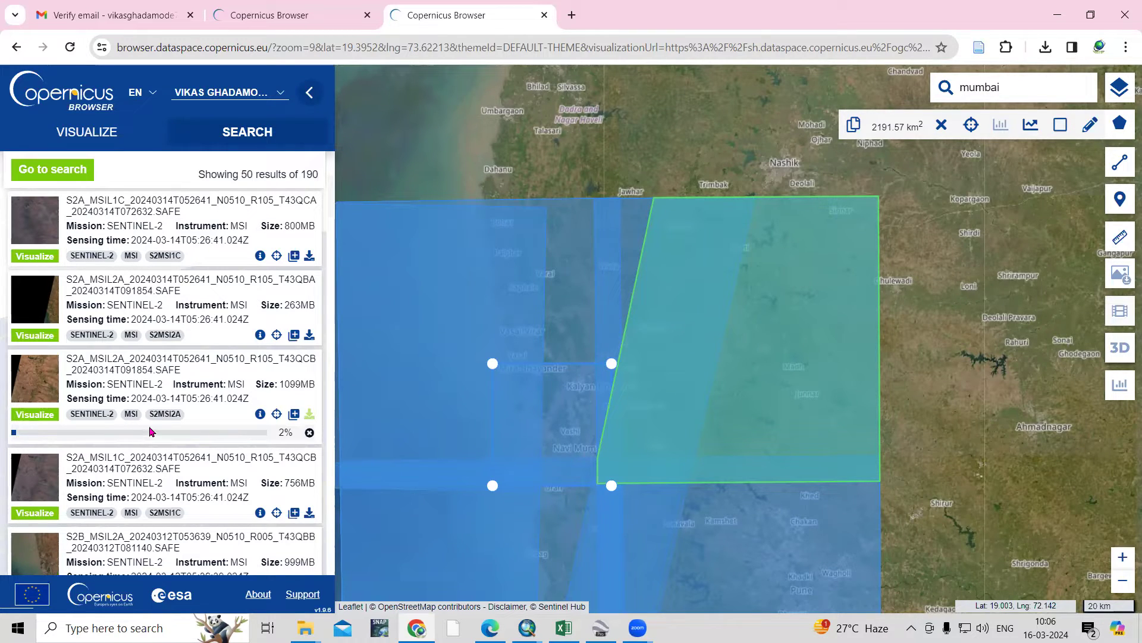
- Examine how the individual scene footprints cover the Mumbai search area on the map
scroll(149, 431, "down", 1)
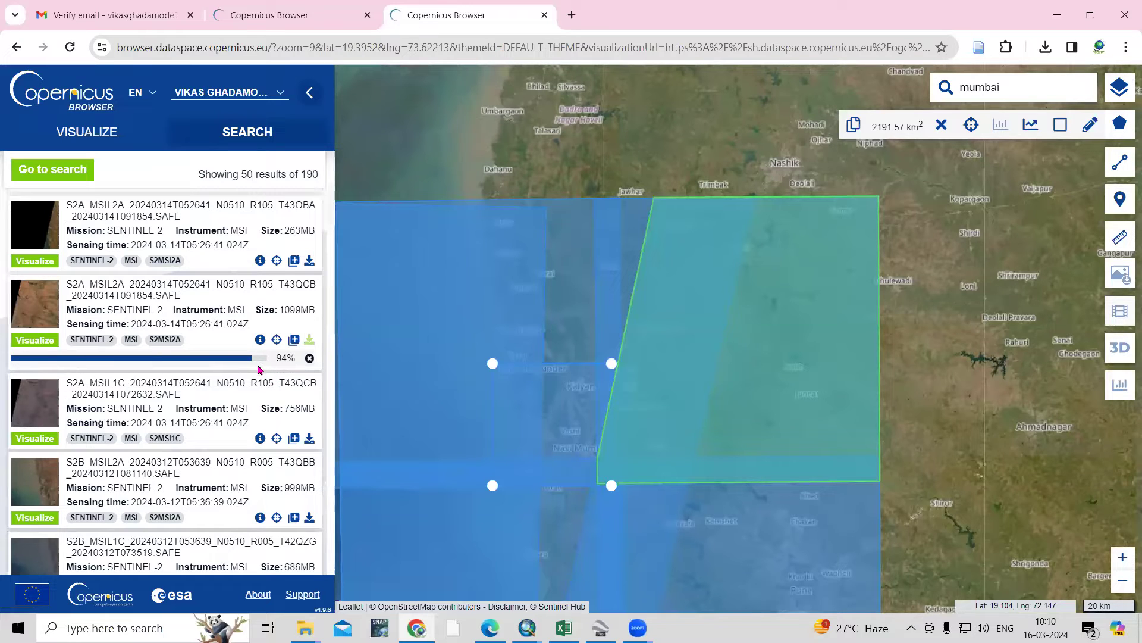
scroll(633, 298, "down", 1)
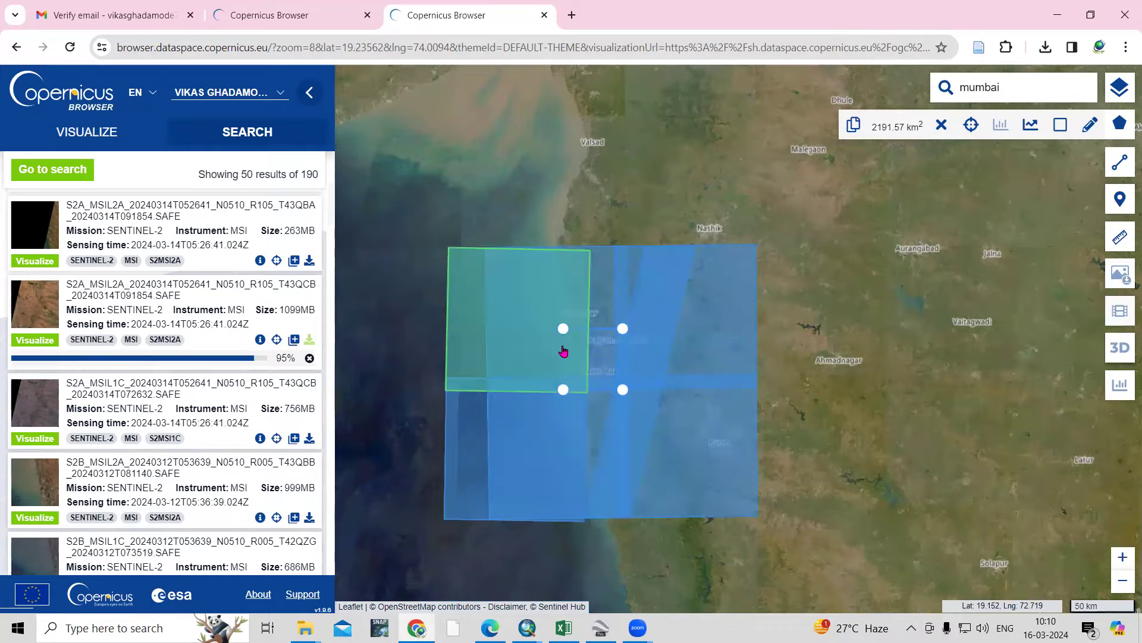
scroll(640, 341, "up", 2)
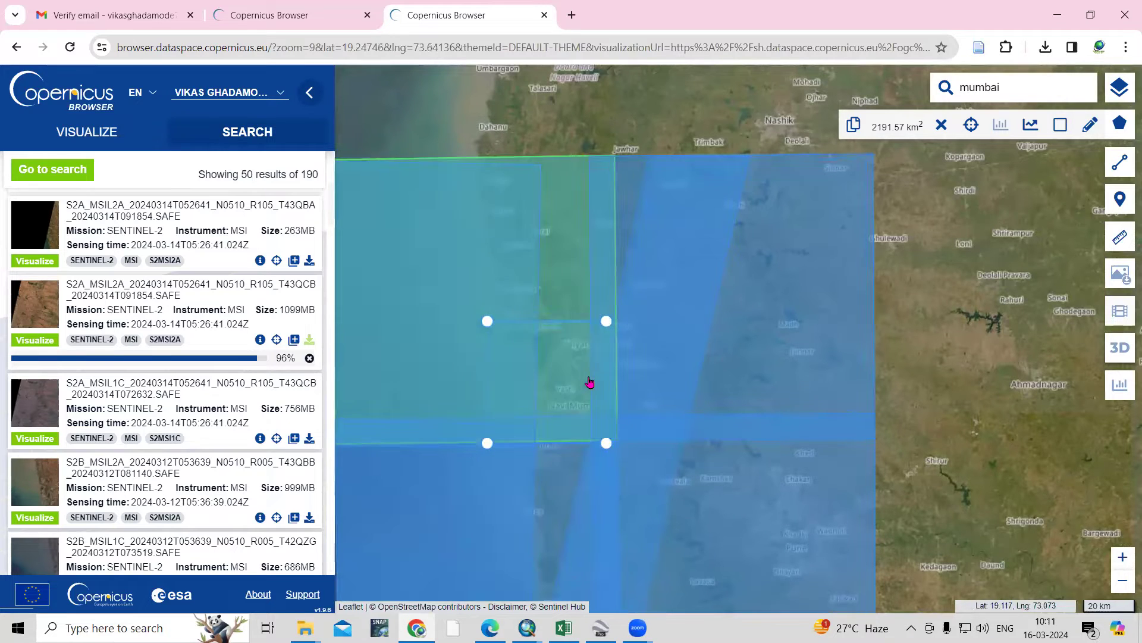
scroll(699, 400, "down", 1)
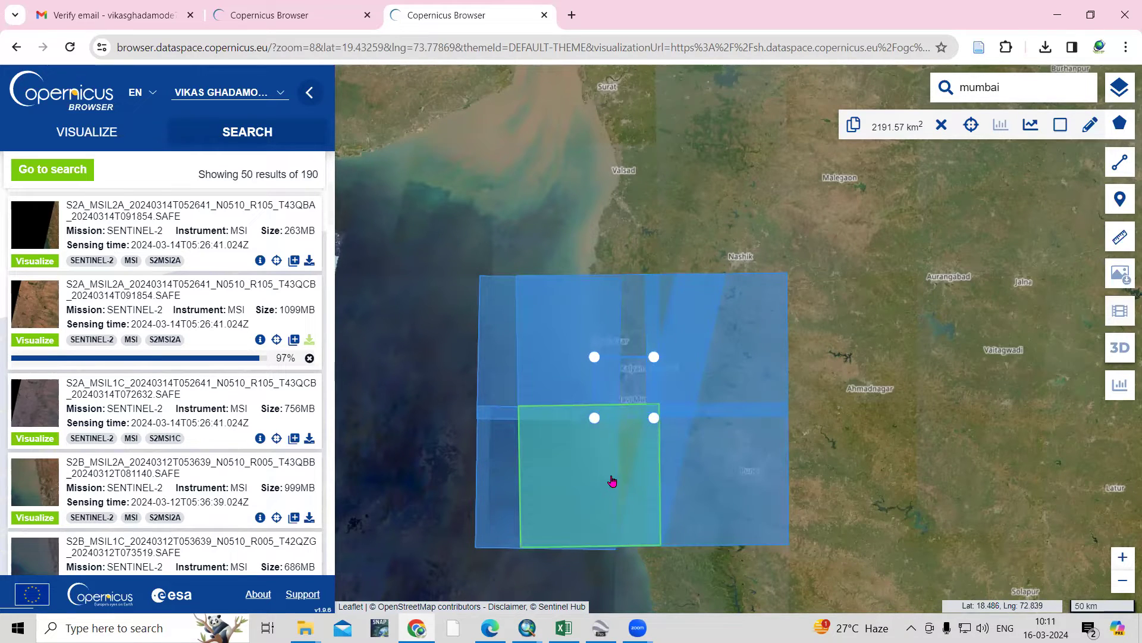
scroll(612, 481, "up", 1)
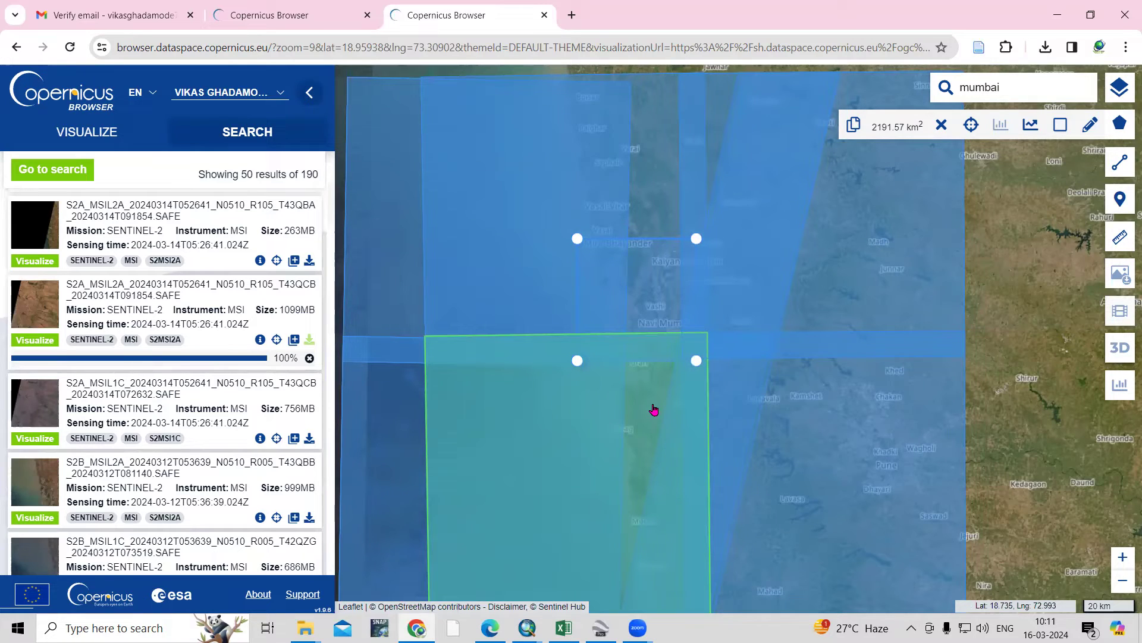
- Open the browser's download list and show the downloaded T43QCB zip file in its folder
left_click(310, 359)
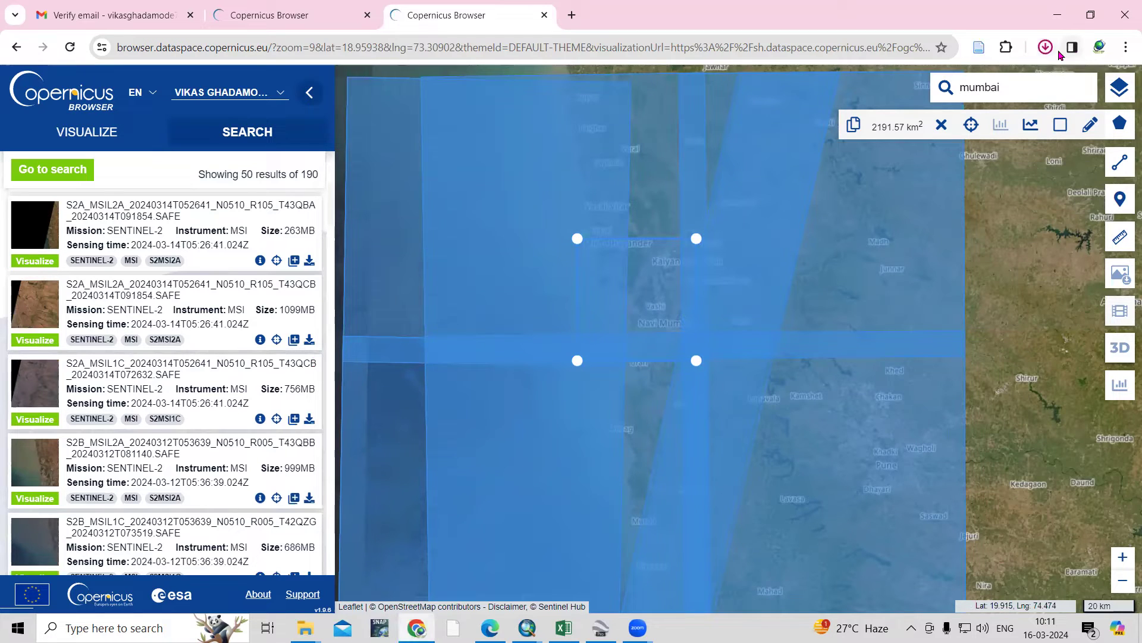
left_click(1125, 51)
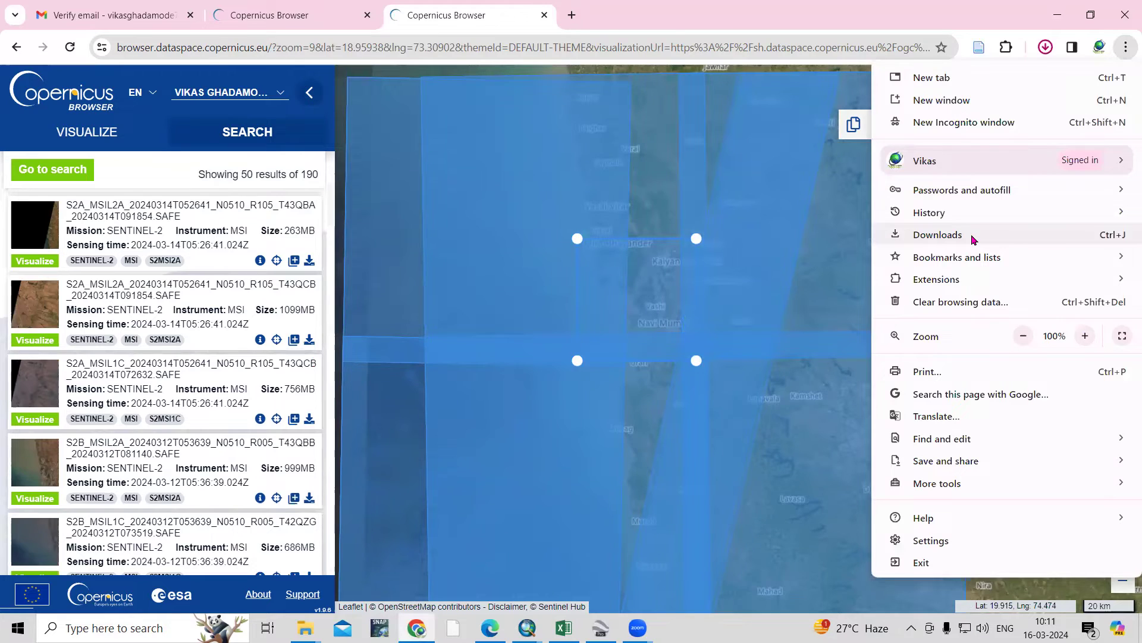
left_click(973, 239)
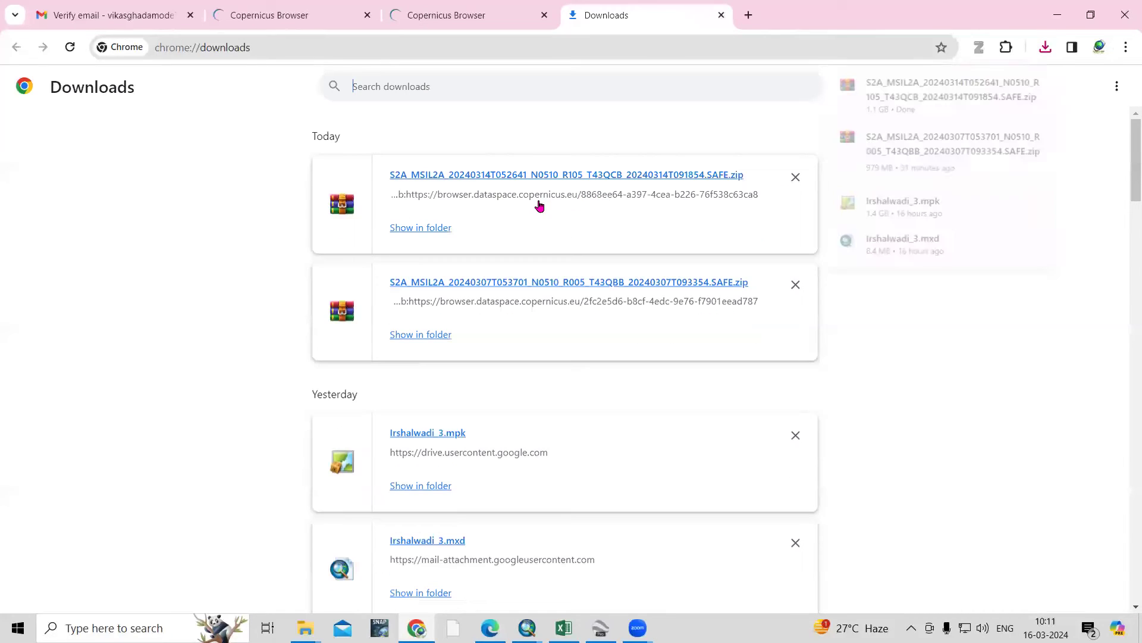
left_click(436, 229)
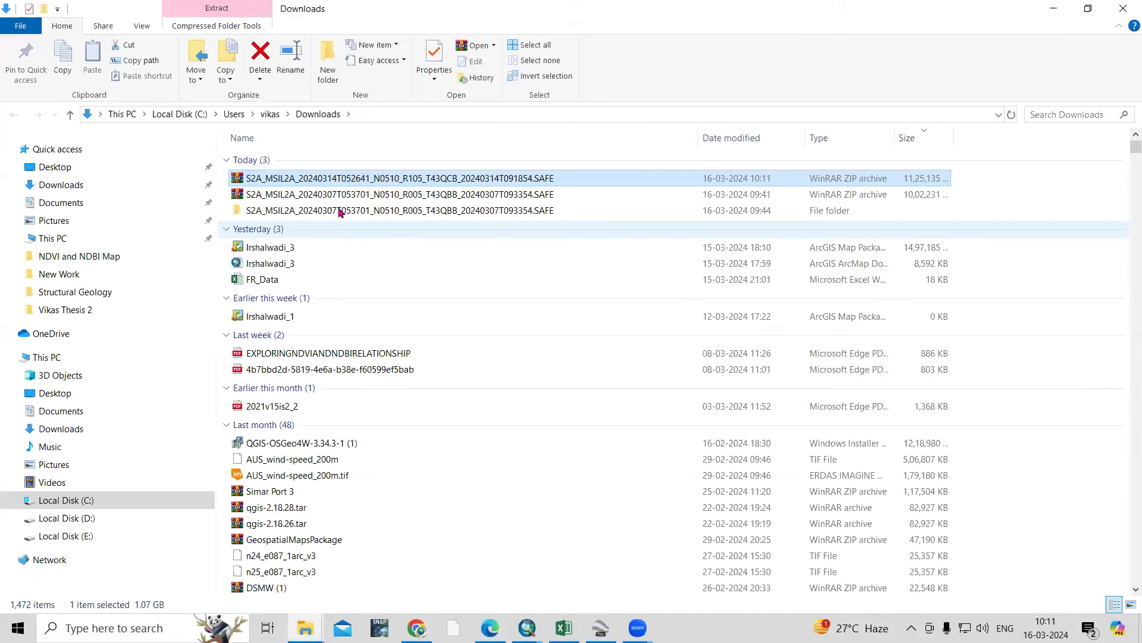
- Extract the T43QCB zip archive into a folder of the same name in Downloads
right_click(360, 183)
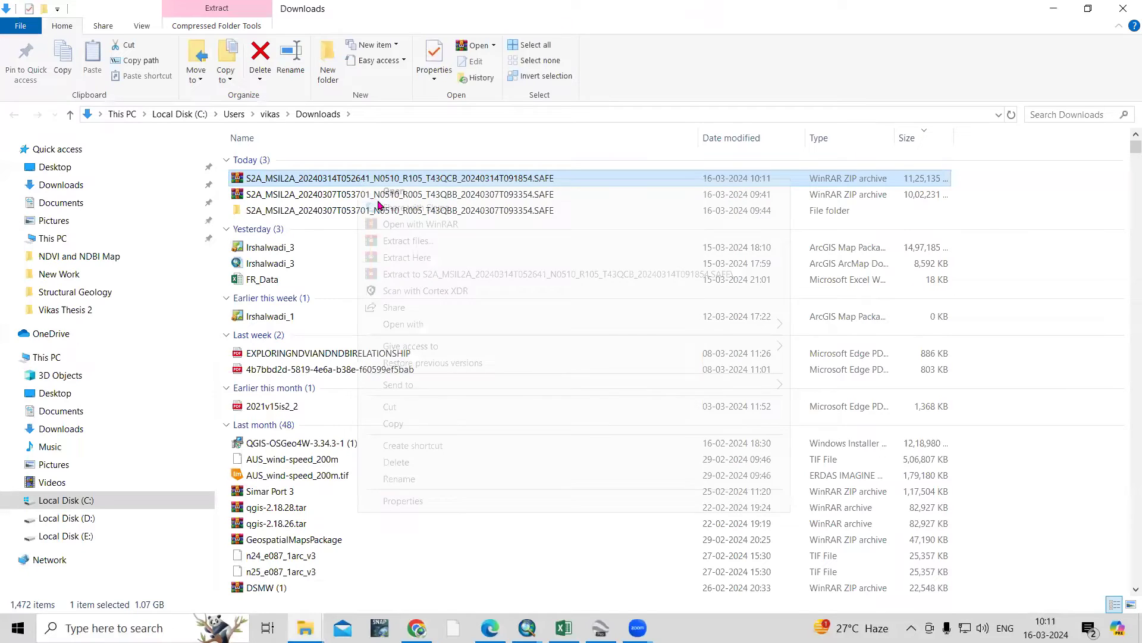
left_click(428, 244)
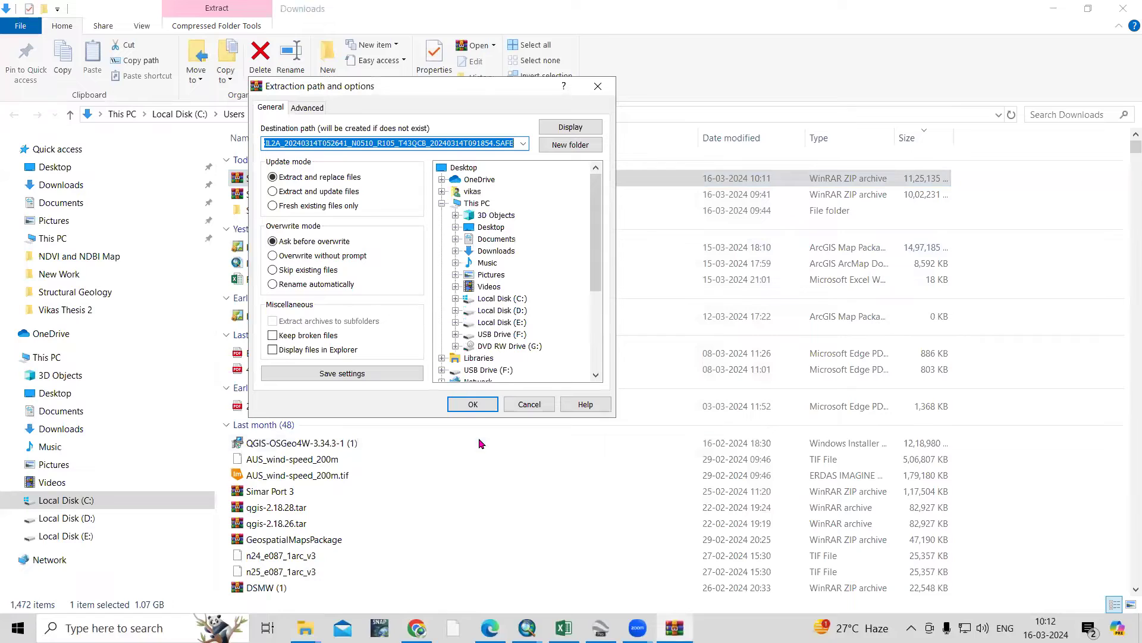
left_click(472, 403)
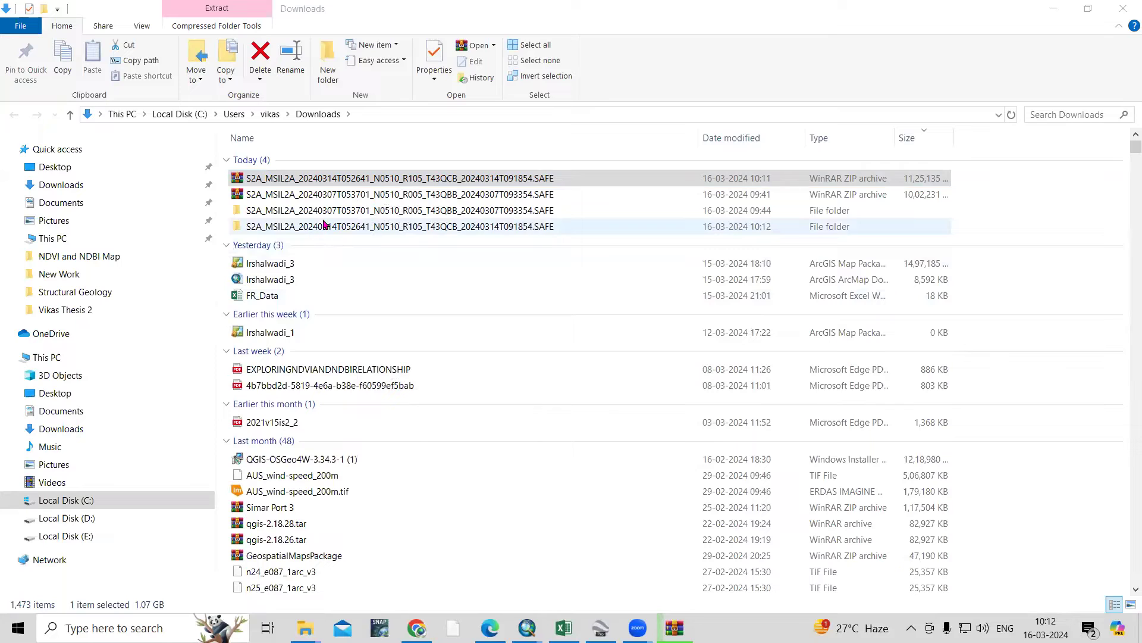
left_click(399, 181)
- Browse through the extracted T43QCB folder and its GRANULE subfolder to the IMG_DATA folder
double_click(494, 230)
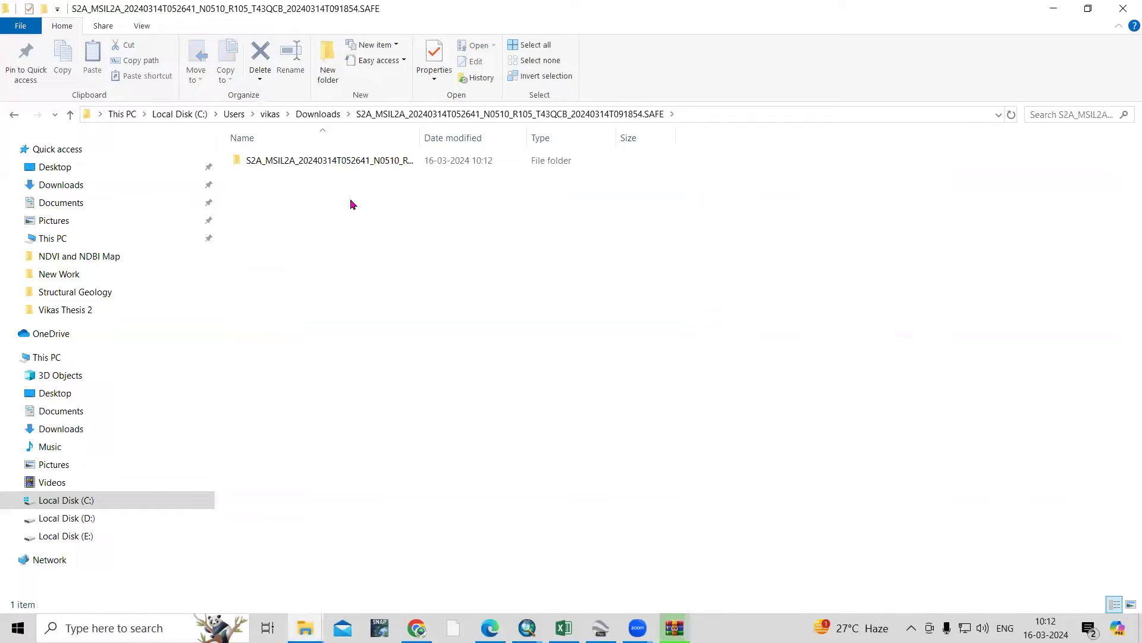
double_click(341, 159)
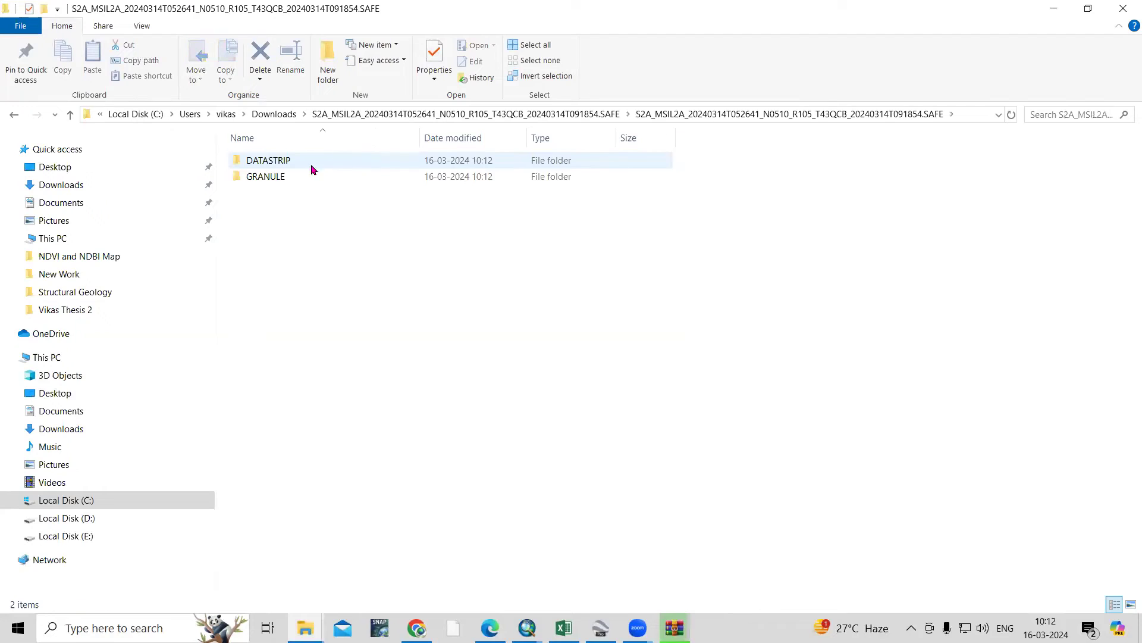
double_click(276, 178)
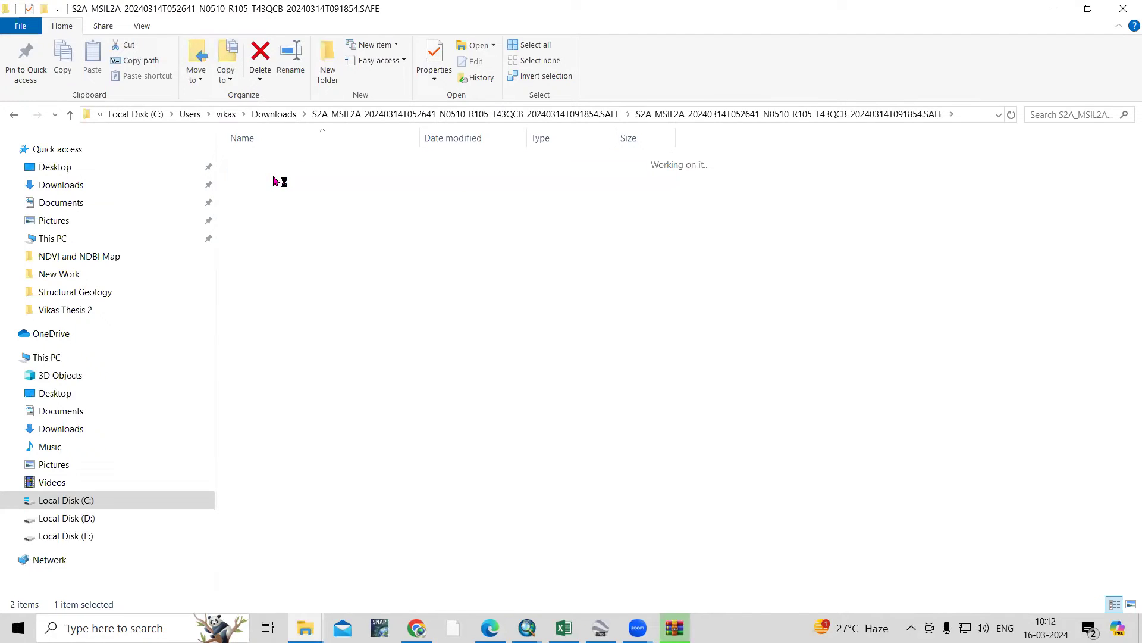
double_click(308, 167)
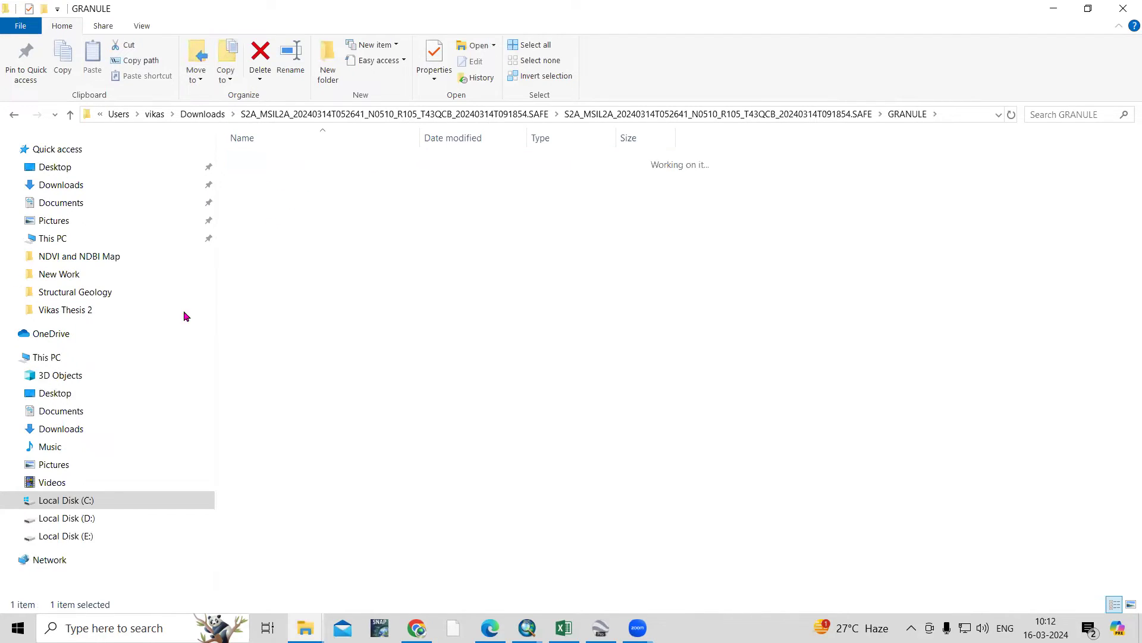
double_click(281, 177)
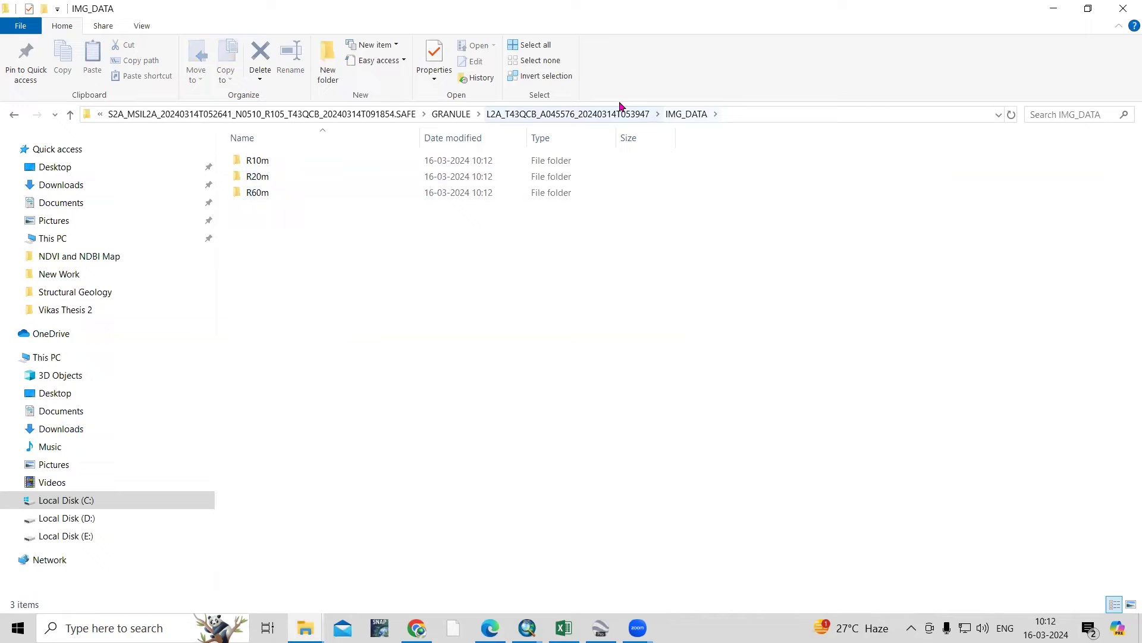
- Search Google Images for "sentinel 2 bands" and open the Satellite Imaging Corporation table of bands, wavelengths and resolutions
left_click(416, 628)
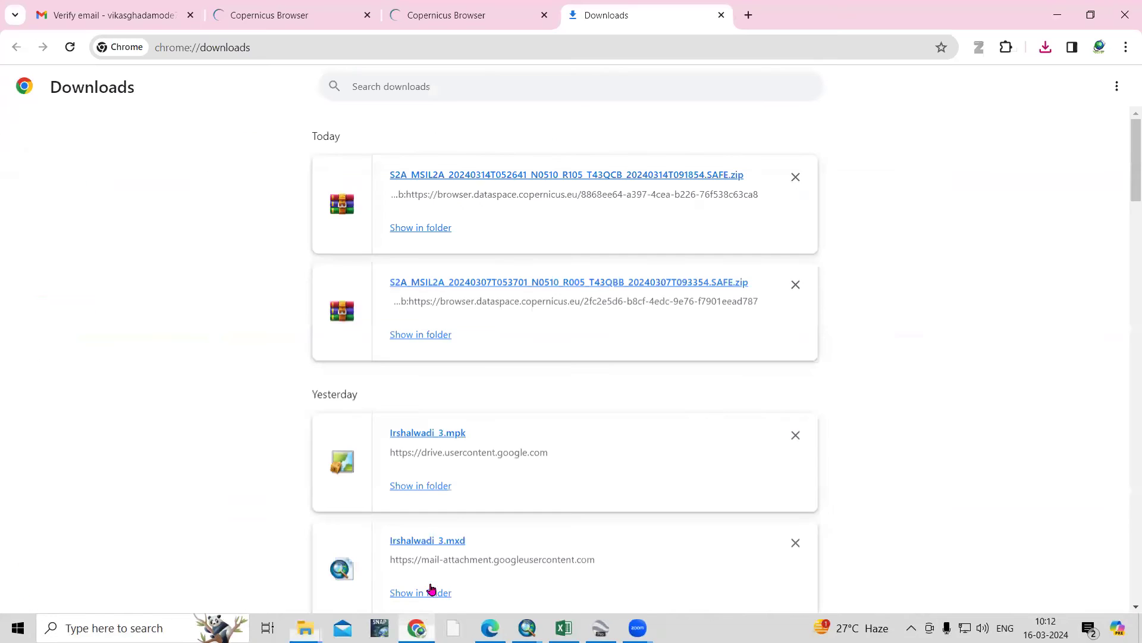
left_click(750, 17)
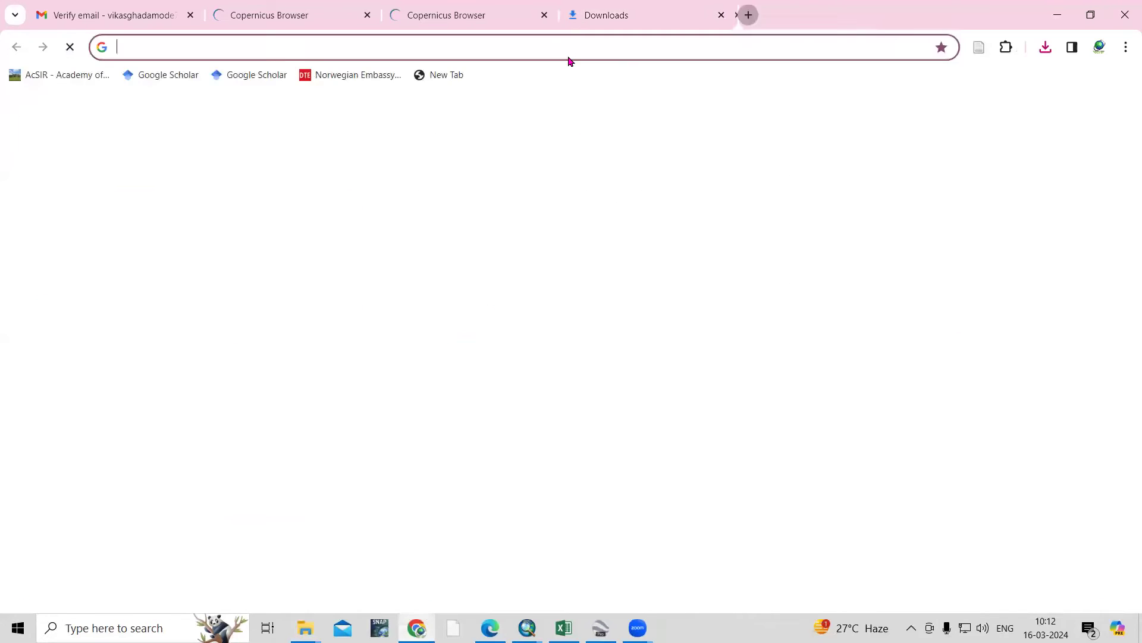
left_click(265, 43)
type("senti")
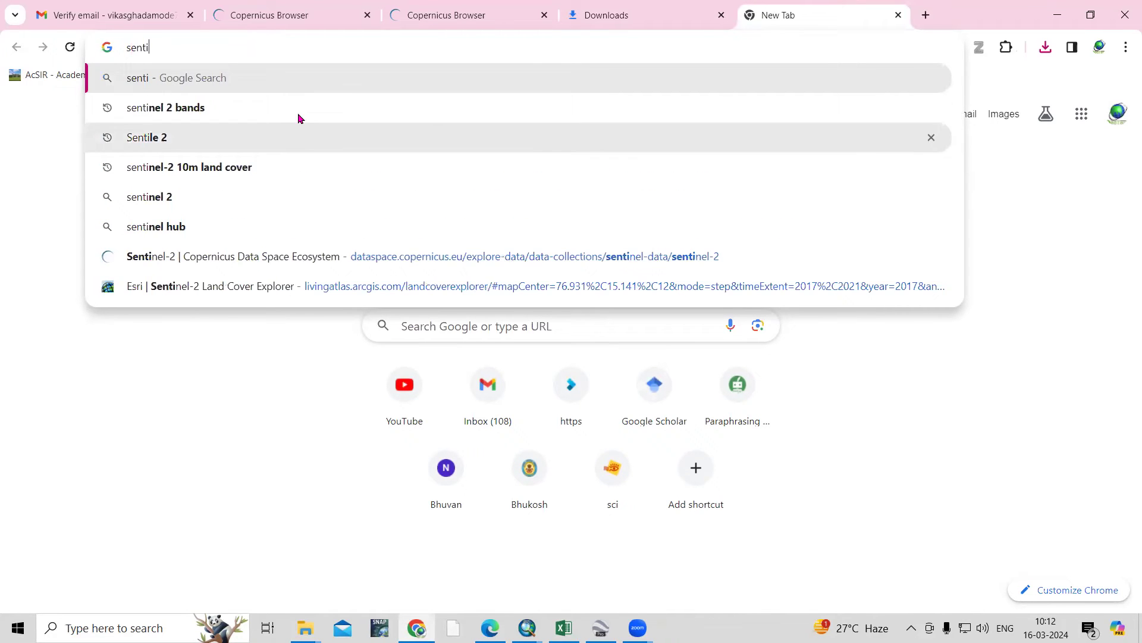
left_click(234, 116)
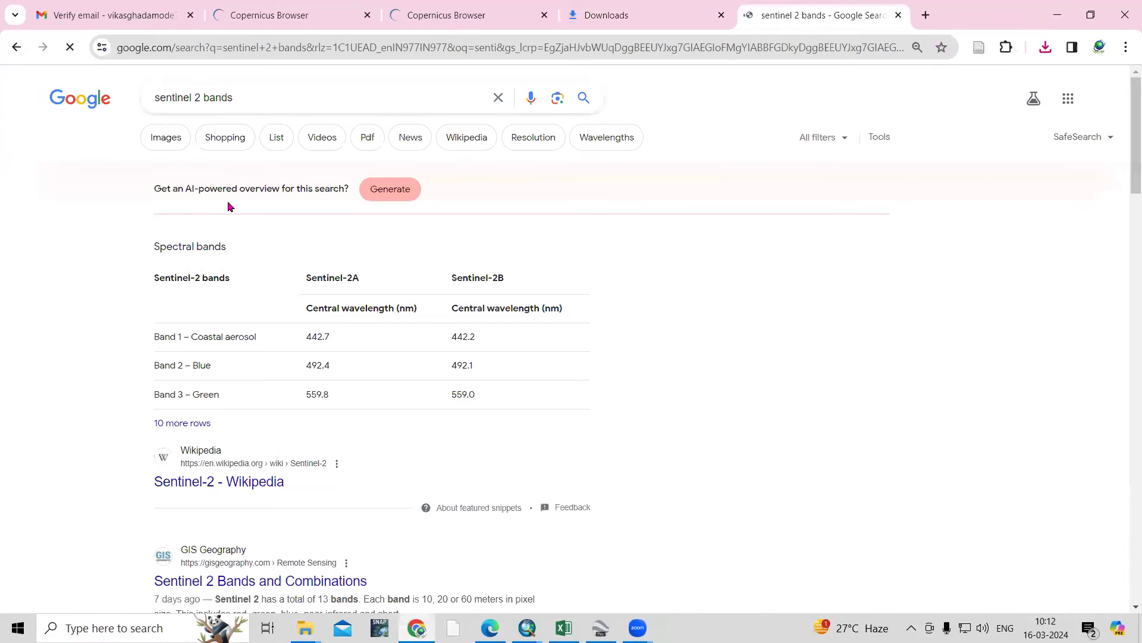
left_click(167, 139)
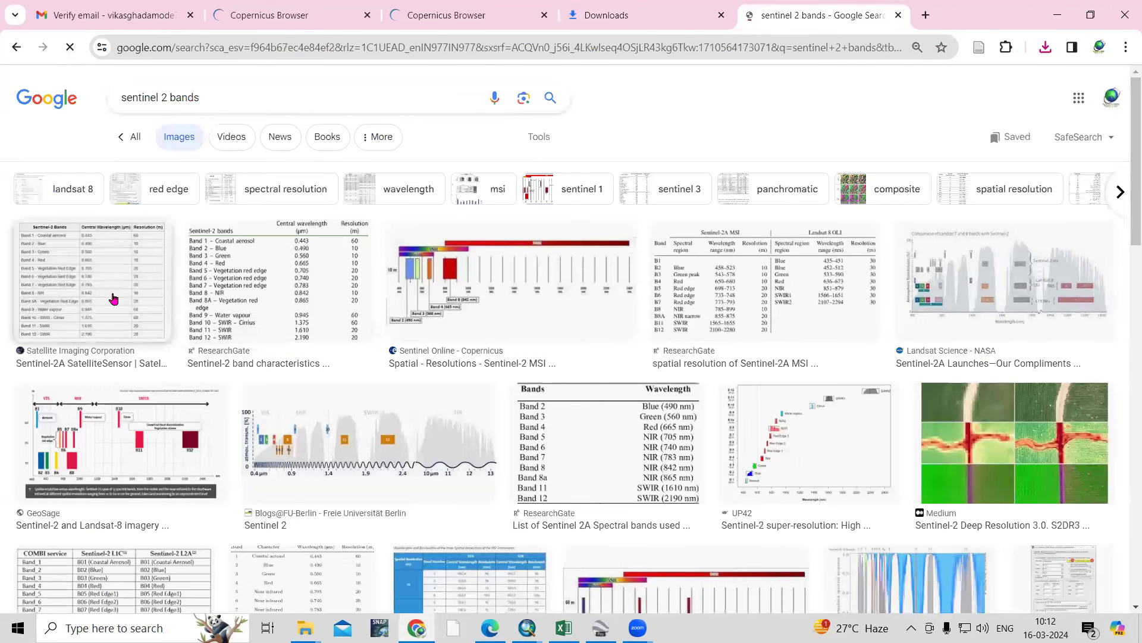
left_click(113, 298)
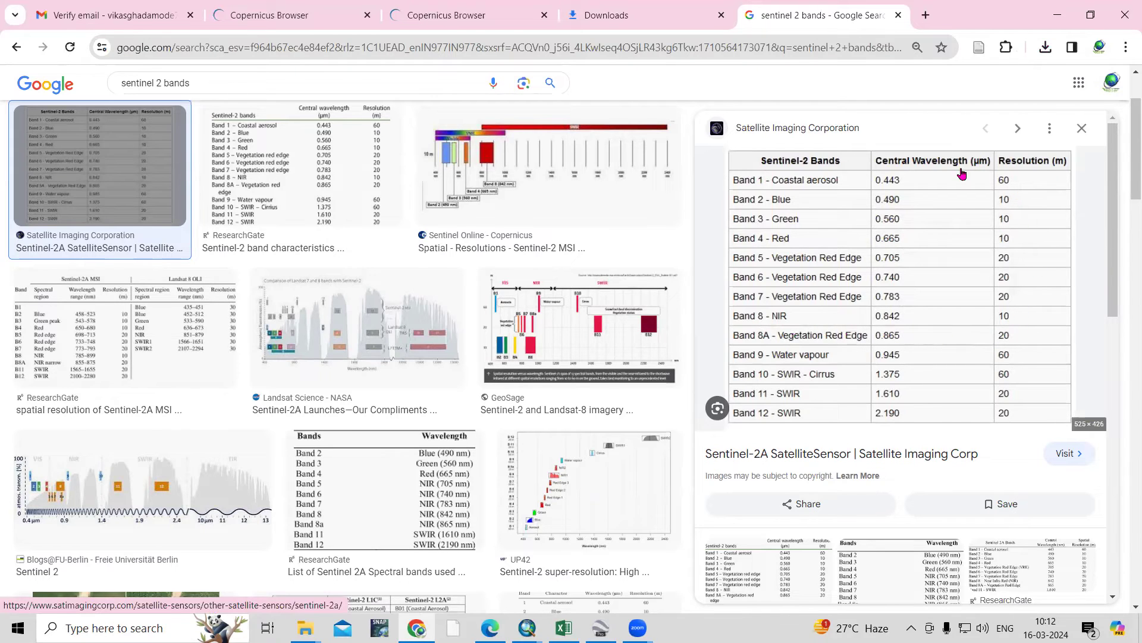
- Open the R10m folder in IMG_DATA and check its B02, B03 and B04 files against the Sentinel-2 band resolution table
left_click(1058, 15)
double_click(272, 163)
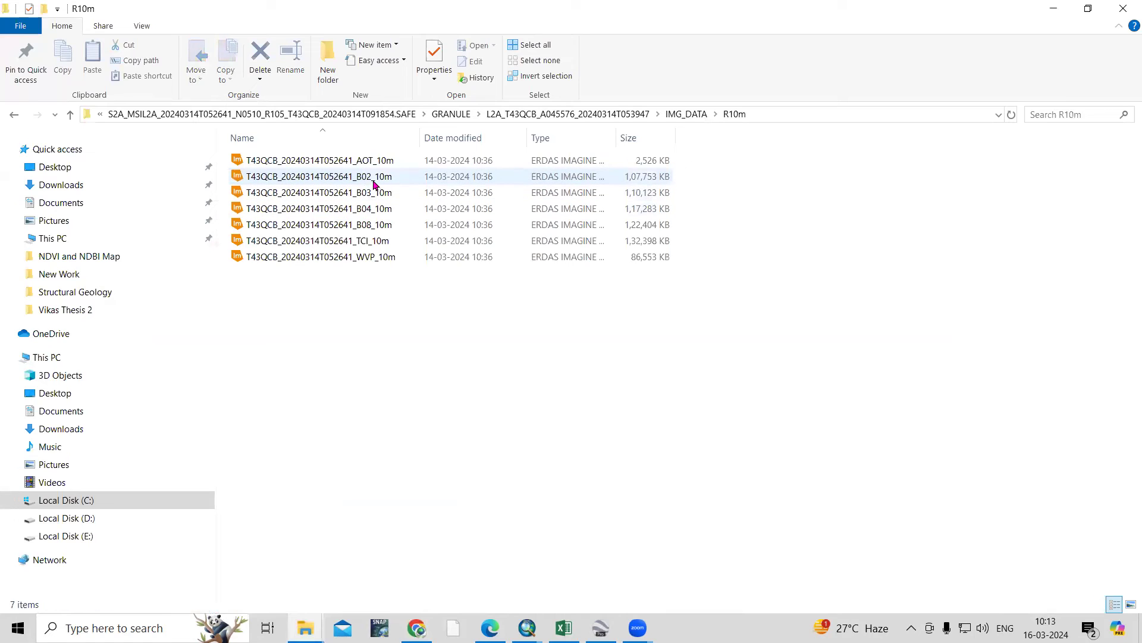
left_click(374, 180)
left_click(381, 192)
left_click(381, 208)
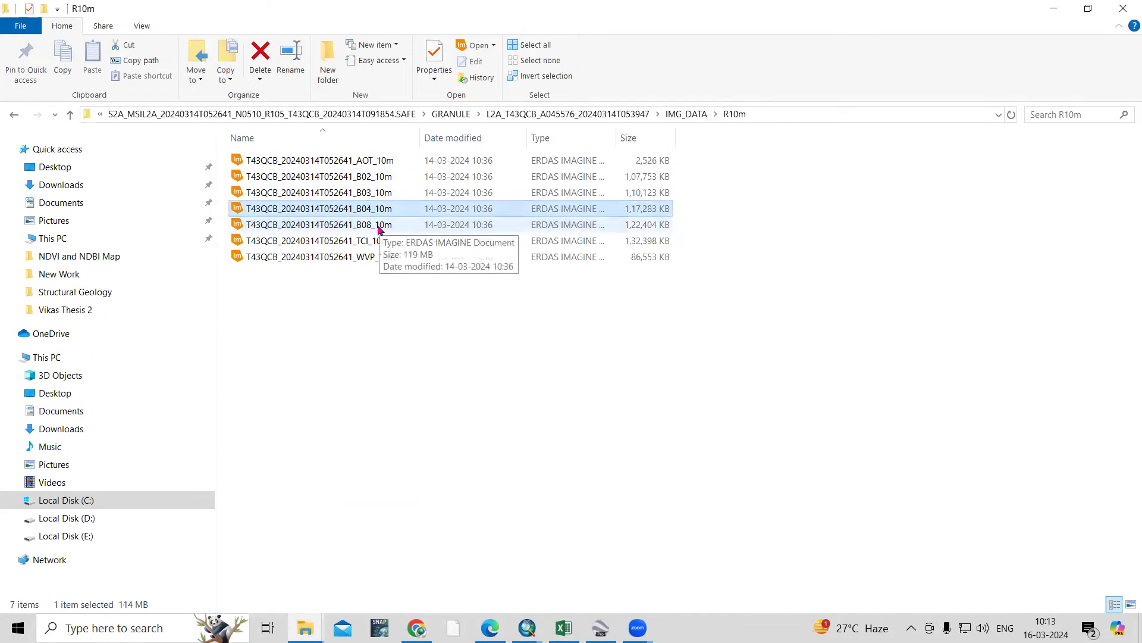
key("alt+Tab")
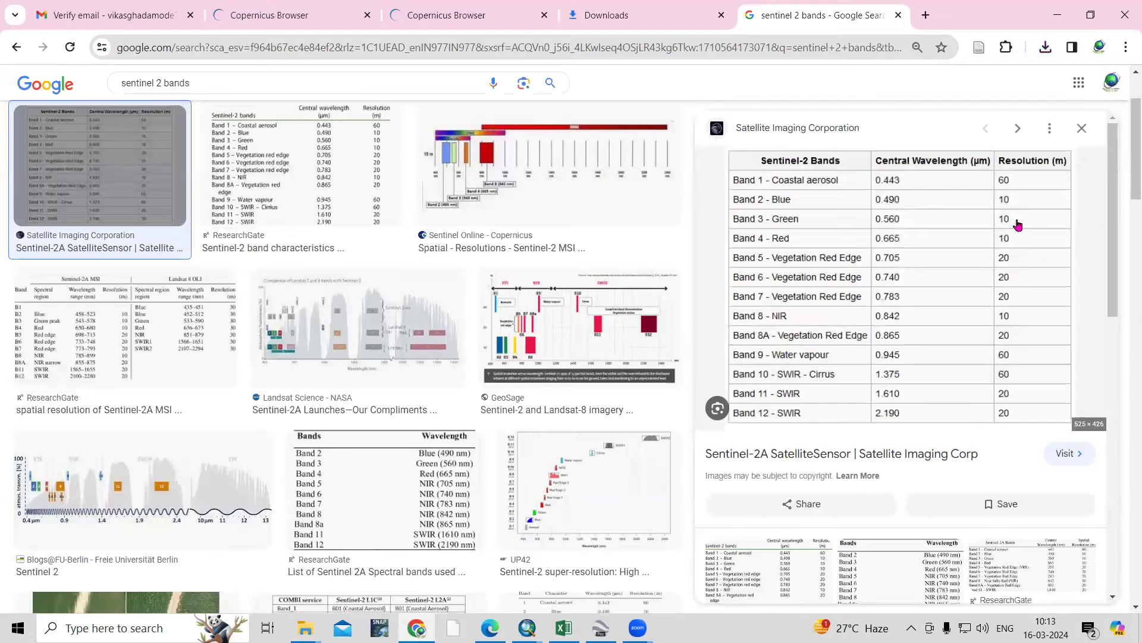
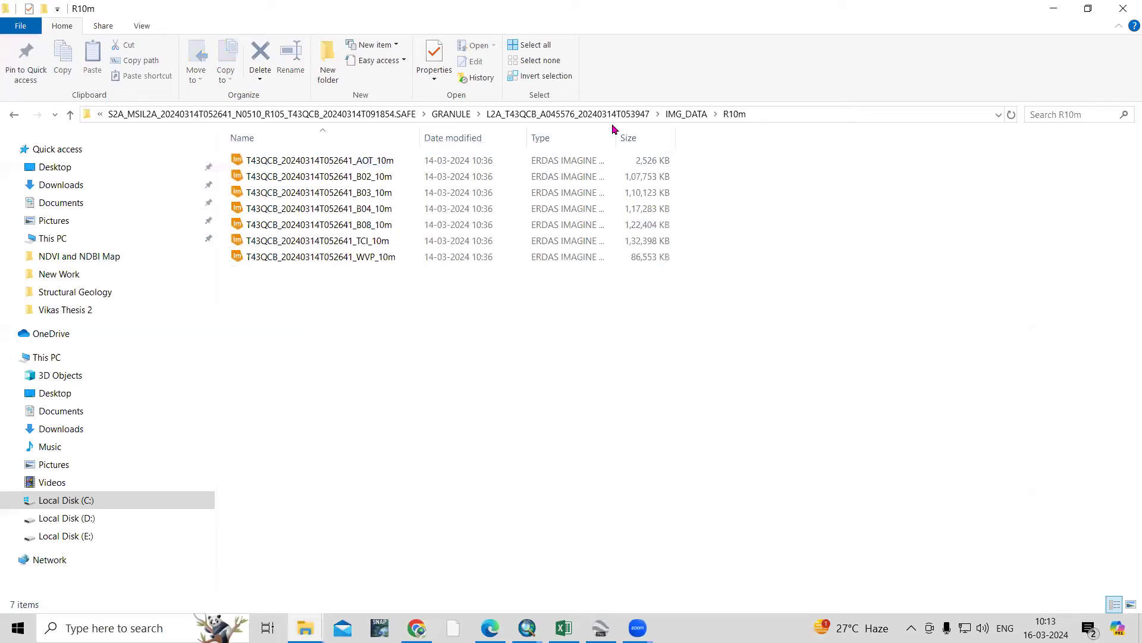
- Copy the R10m folder path, switch to ArcMap and dismiss the Getting Started dialog to get an untitled map
left_click(756, 115)
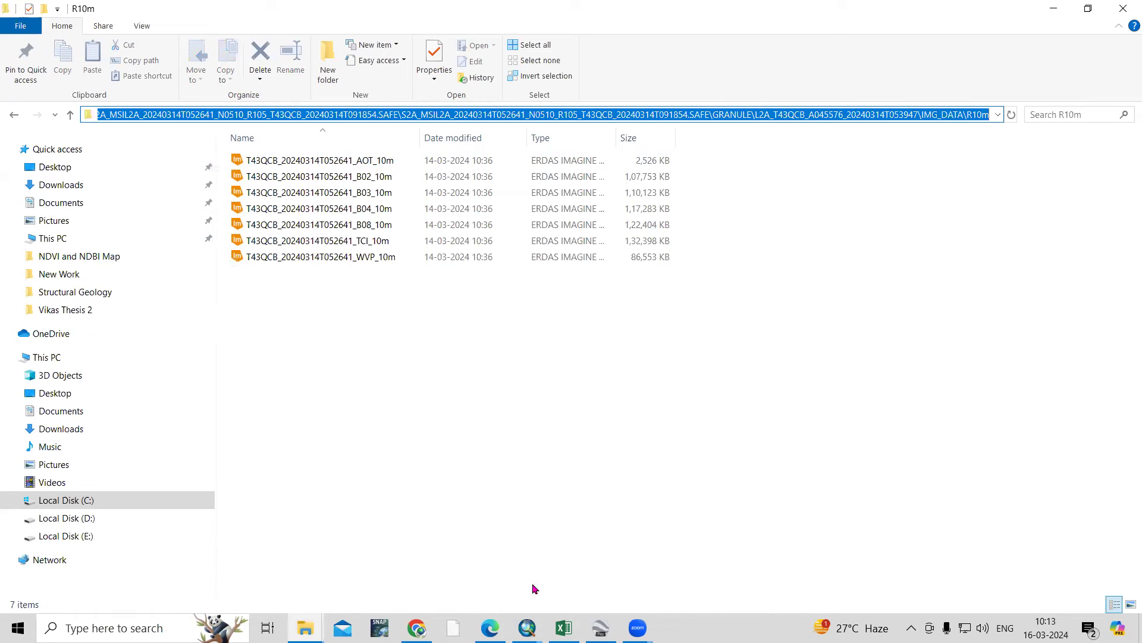
mouse_move(527, 628)
left_click(585, 525)
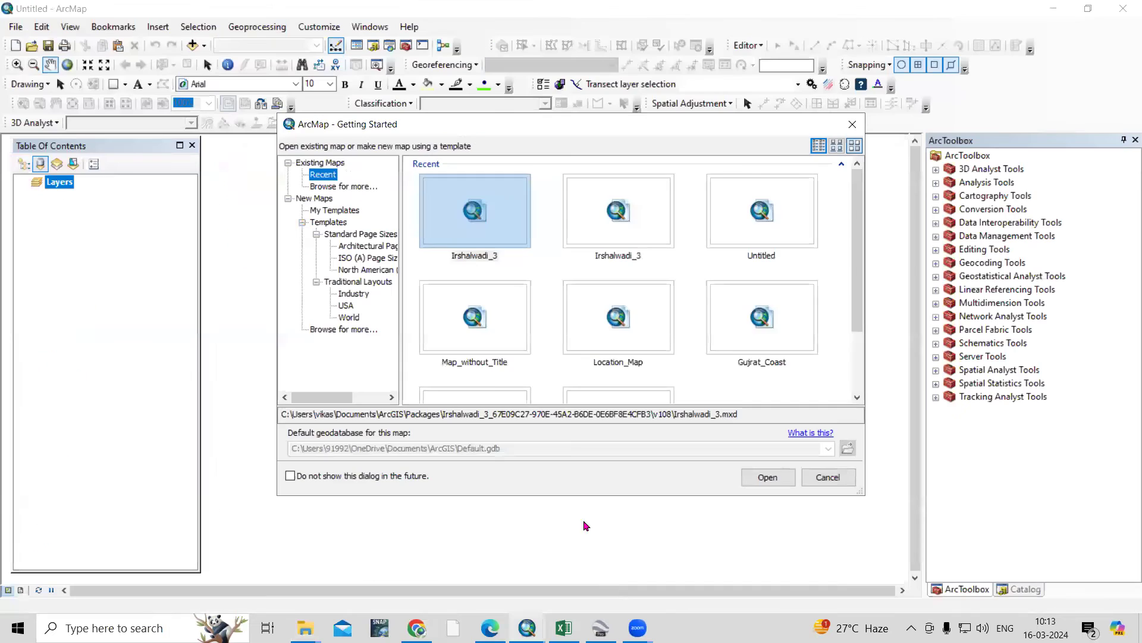
left_click(824, 478)
- Show the Catalog and go to the copied R10m folder path inside IMG_DATA
left_click(1026, 589)
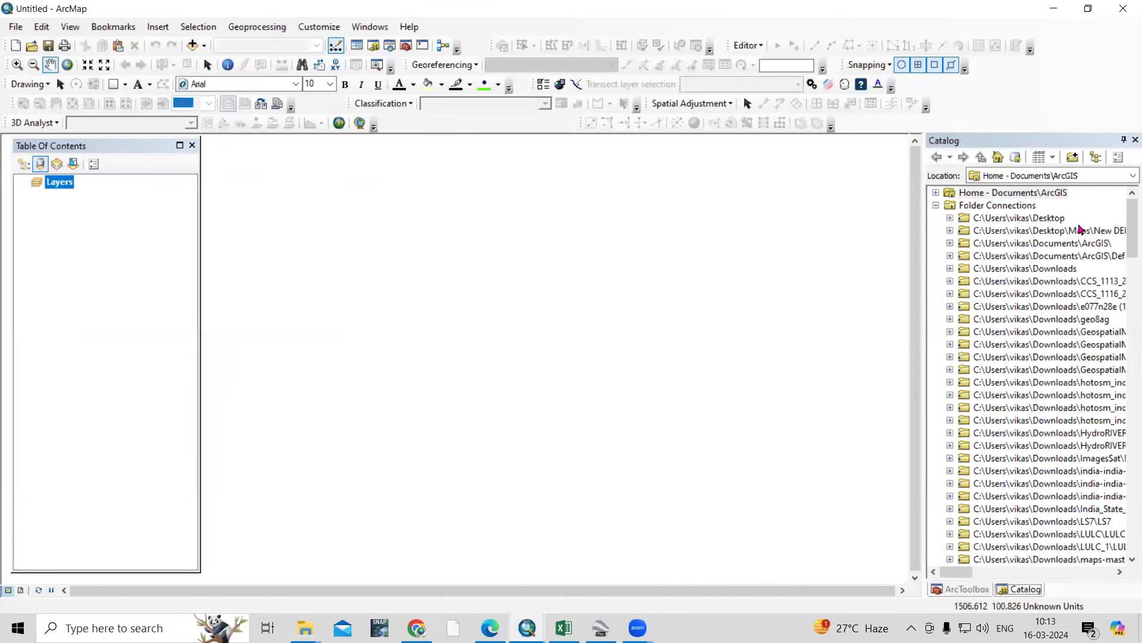
left_click(1085, 176)
key("BackSpace")
key("ctrl+v")
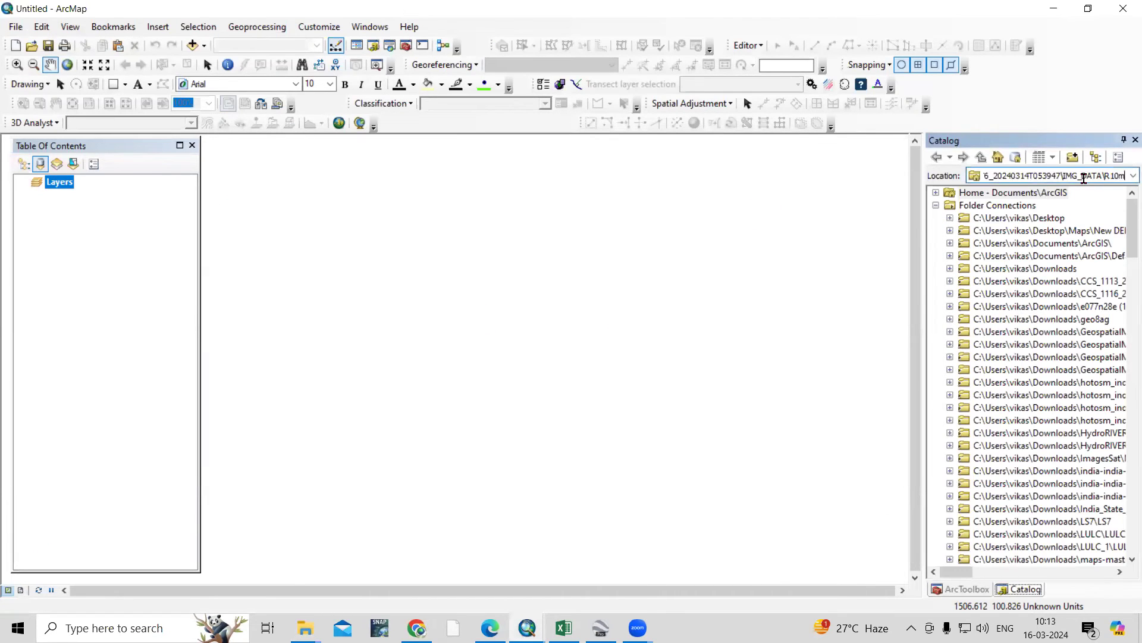
left_click(1084, 178)
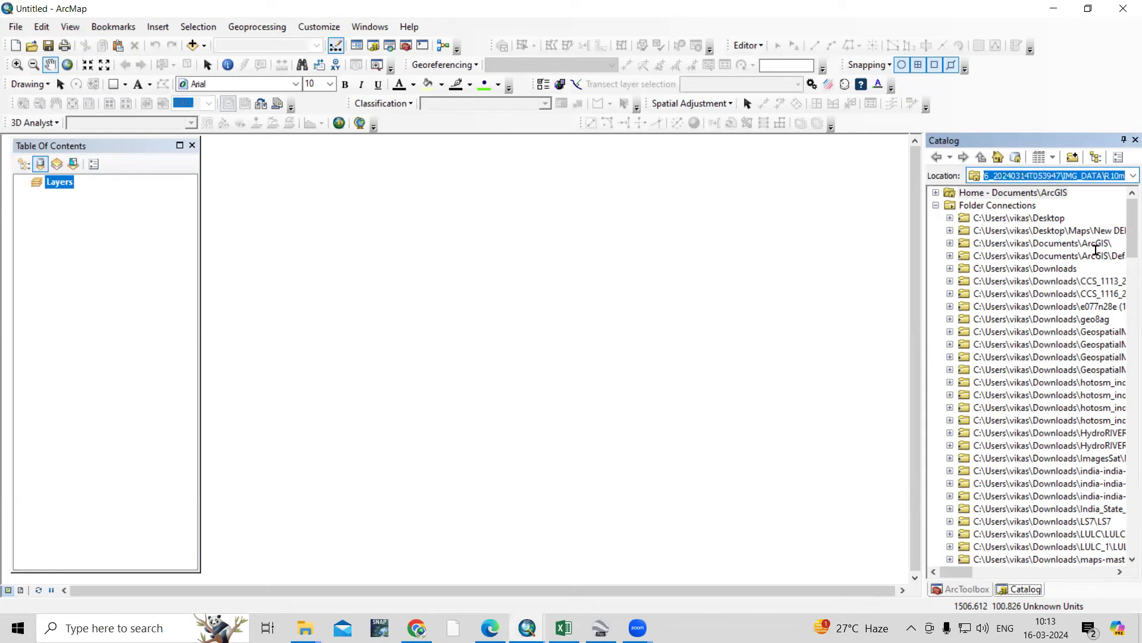
key("Return")
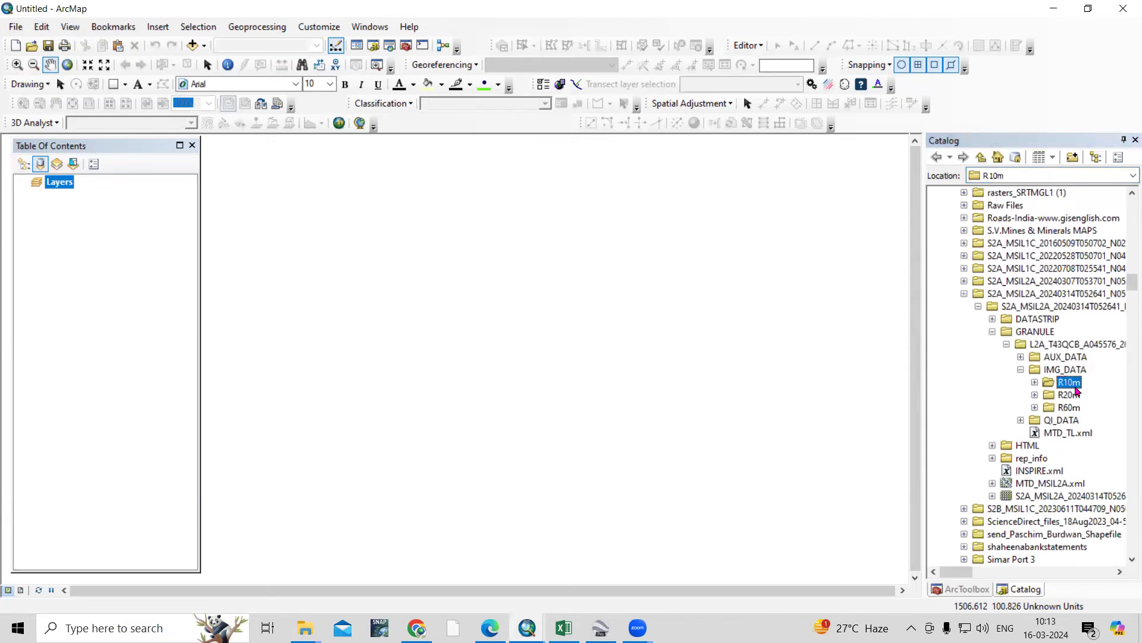
- Expand the R10m folder and add T43QCB_20240314T052641_B02_10m.jp2 to the map
double_click(1071, 384)
left_click_drag(954, 572, 974, 575)
left_click(1068, 410)
left_click_drag(1082, 412, 685, 407)
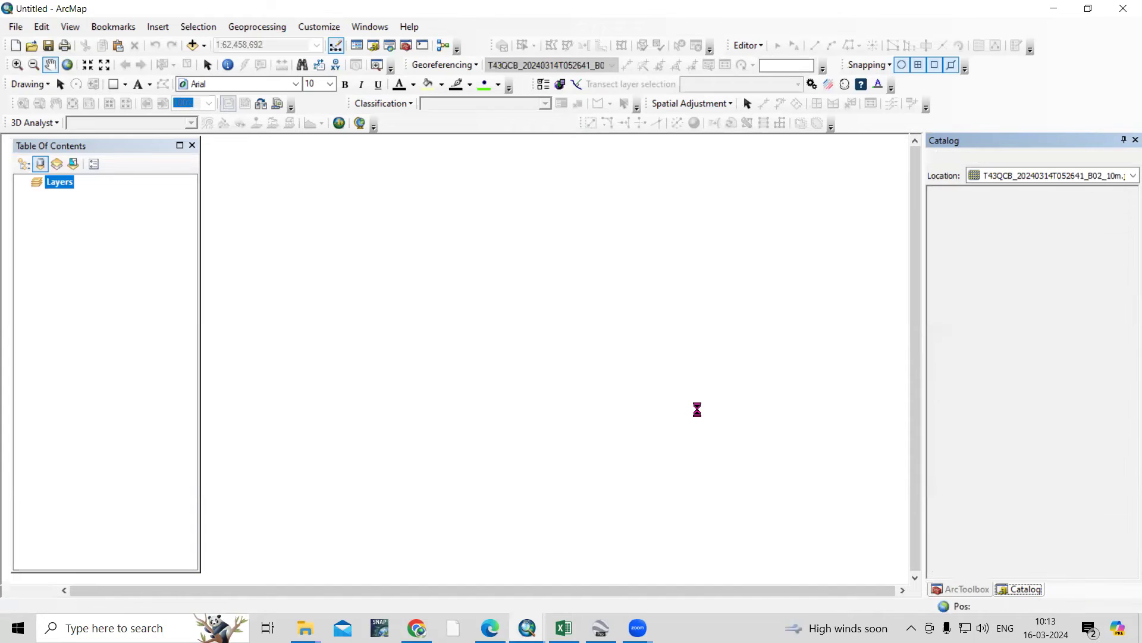
- Add the B03, B04 and B08 10 m JP2 bands from the R10m folder to the map
left_click(1028, 420)
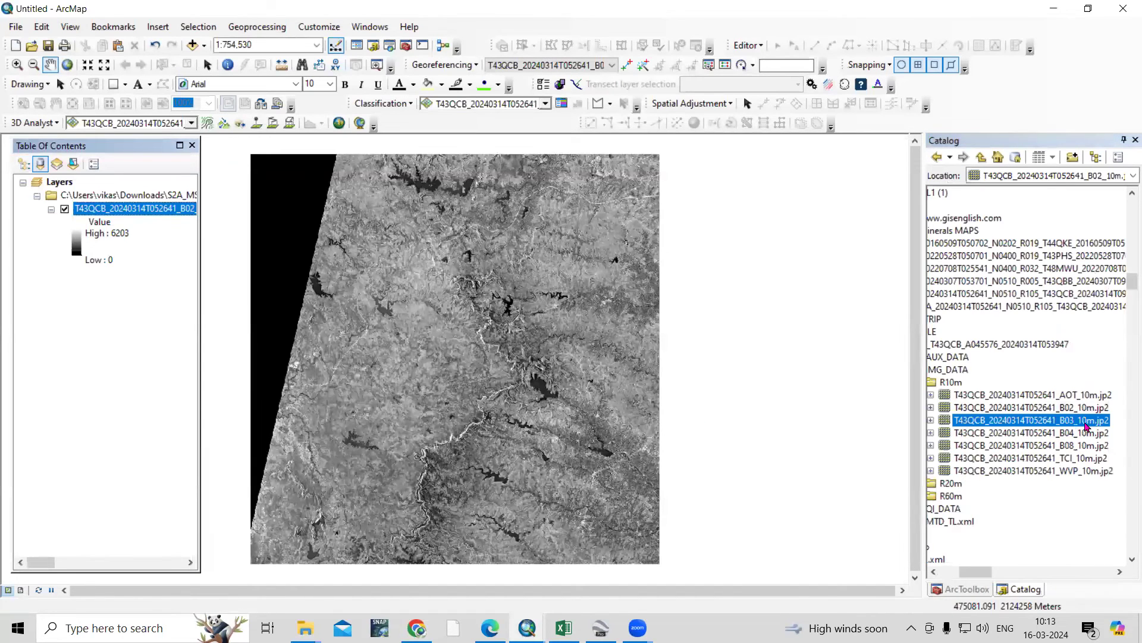
left_click_drag(1027, 420, 657, 436)
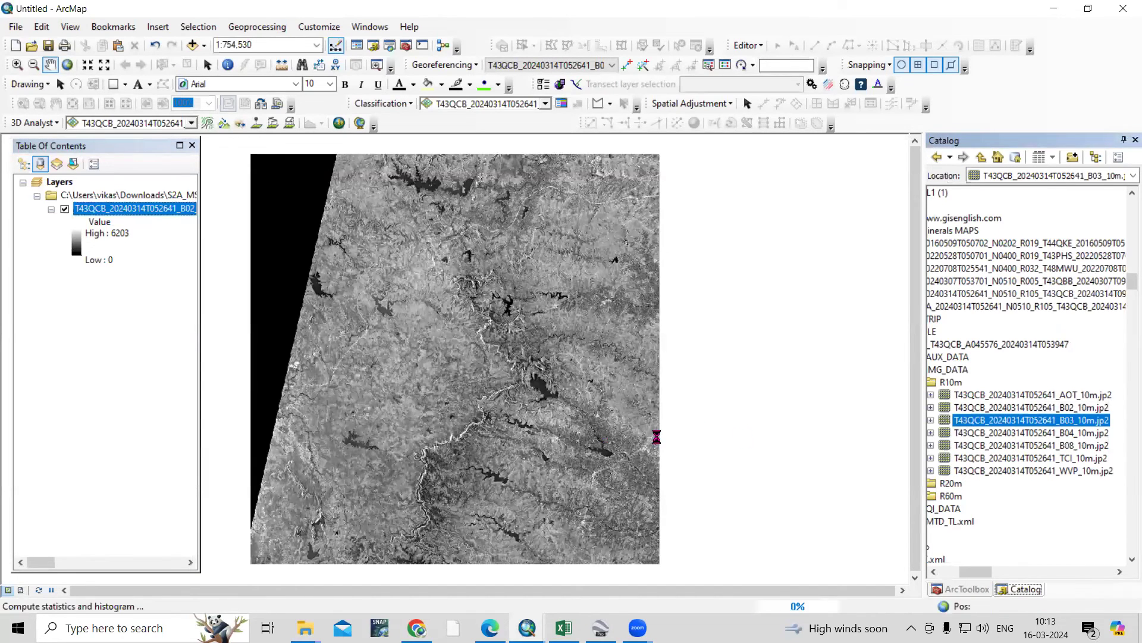
left_click(1032, 433)
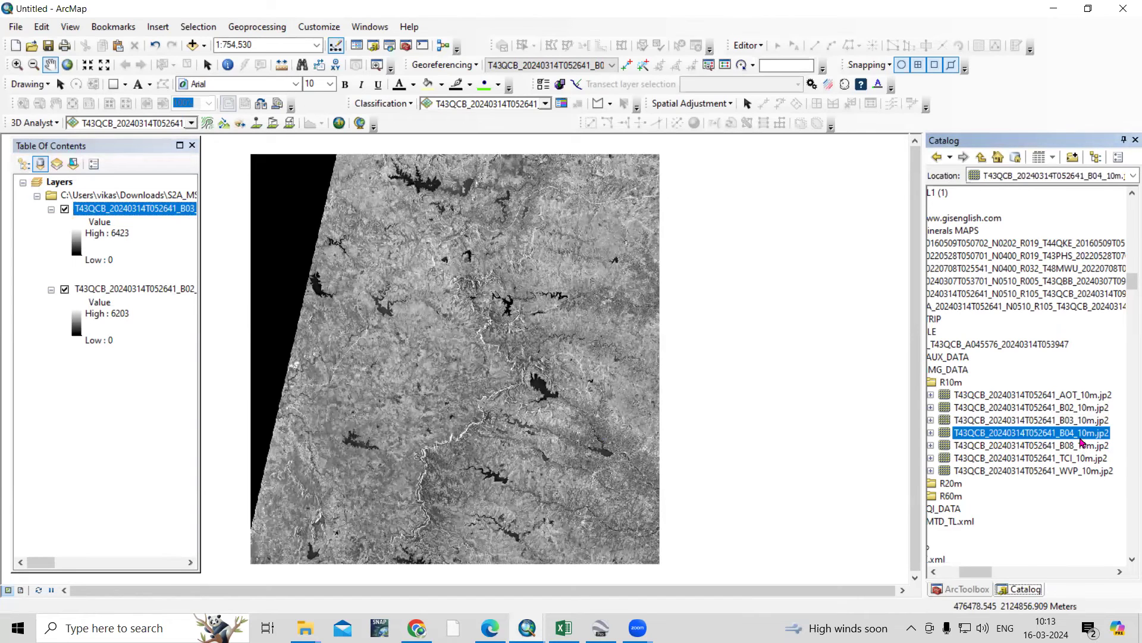
left_click_drag(1079, 437, 608, 435)
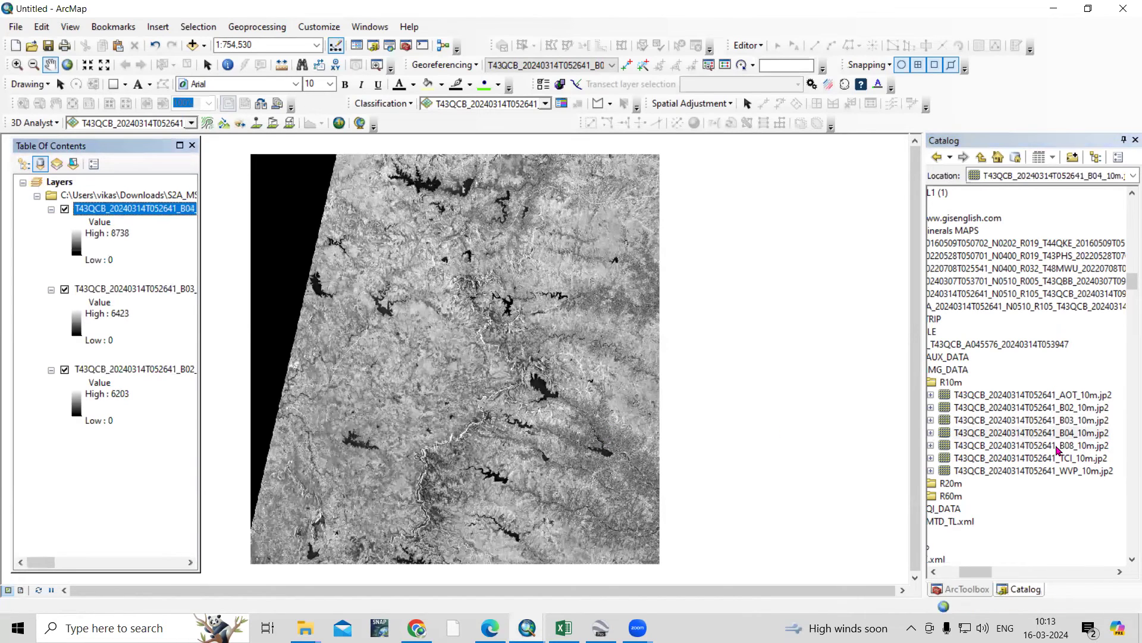
left_click(1079, 451)
left_click_drag(1079, 451, 503, 443)
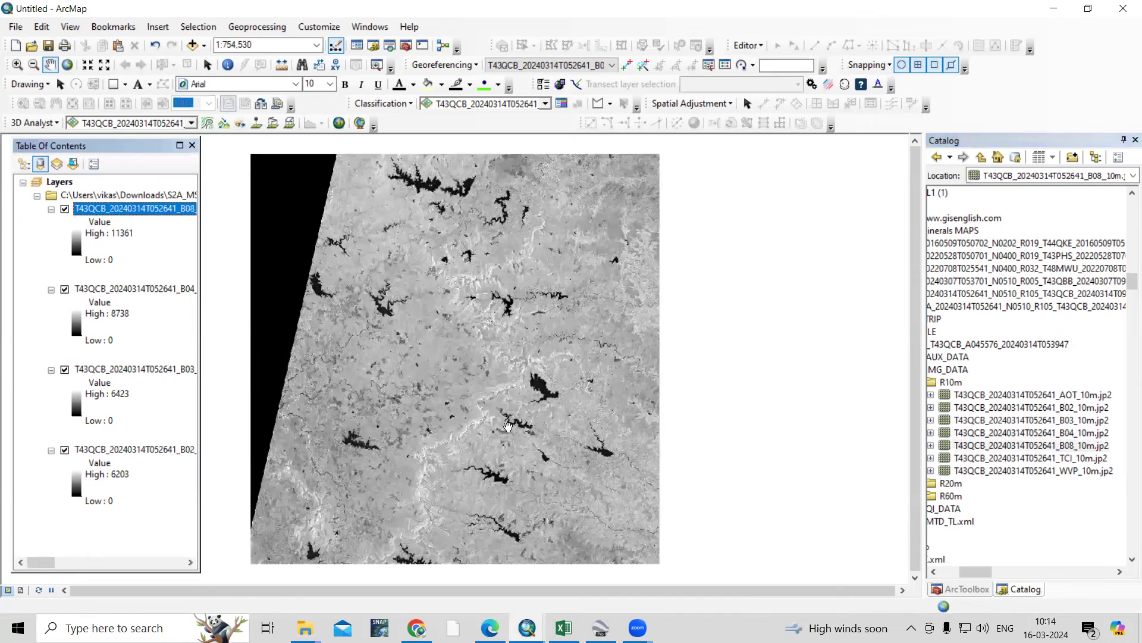
- Inspect individual pixels of the B08 10 m layer and check the cell size in its source properties
left_click(17, 64)
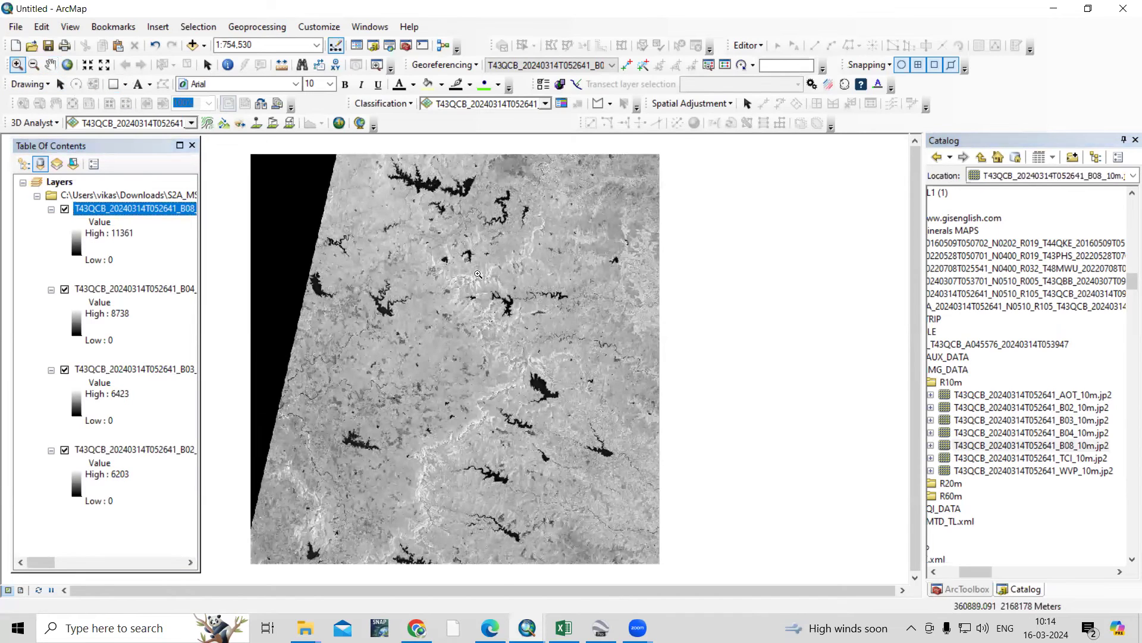
left_click_drag(484, 281, 570, 328)
left_click_drag(482, 280, 604, 368)
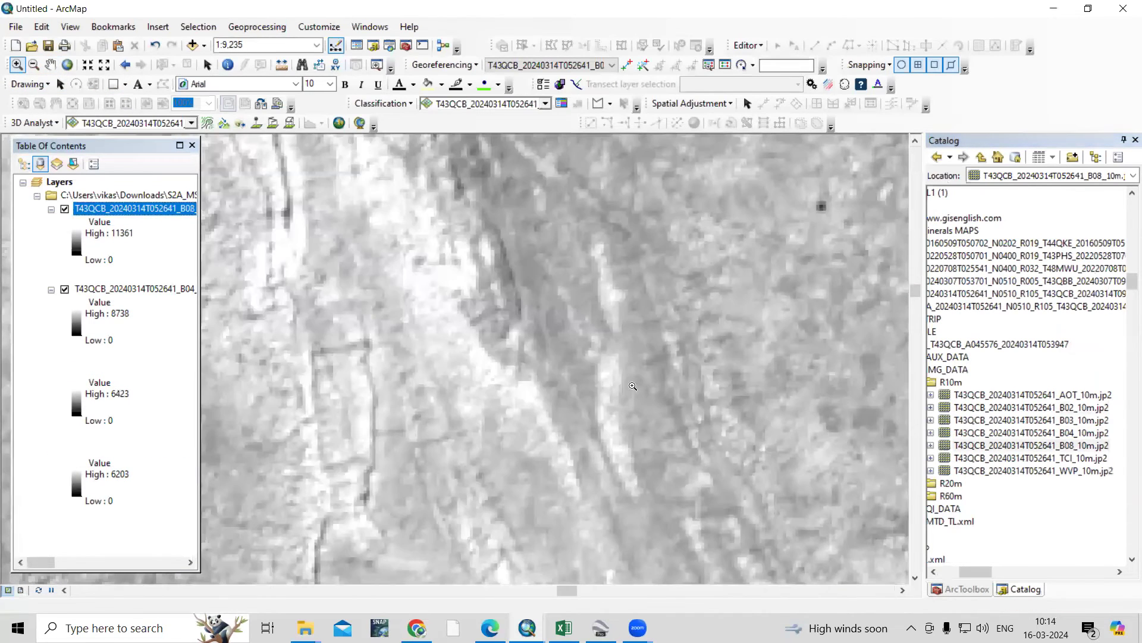
left_click_drag(488, 310, 544, 334)
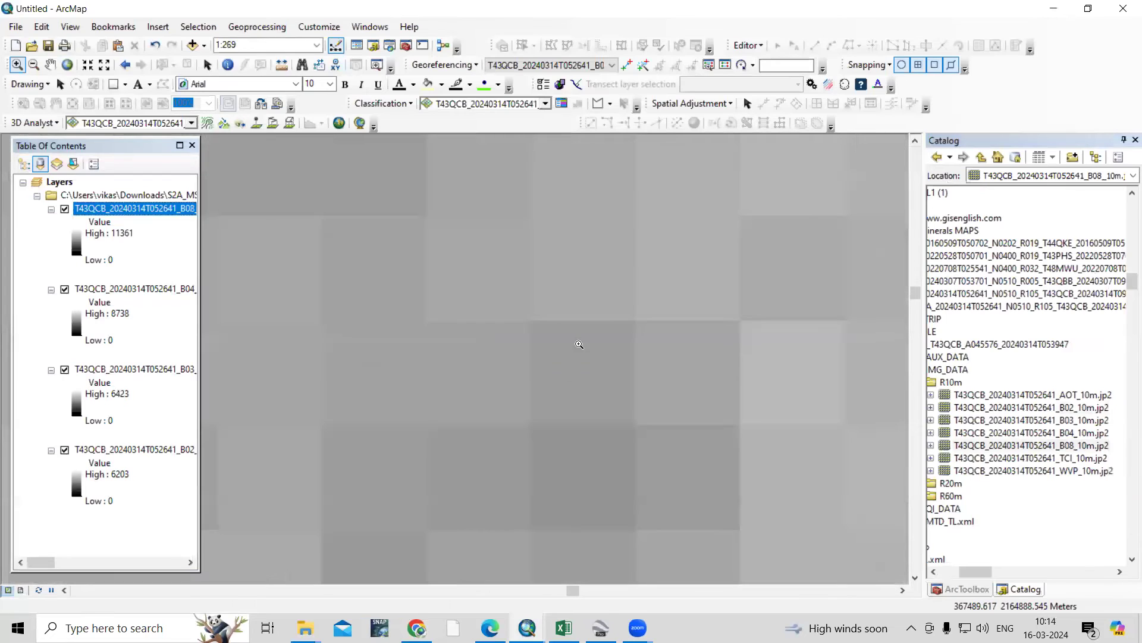
right_click(143, 210)
left_click(196, 433)
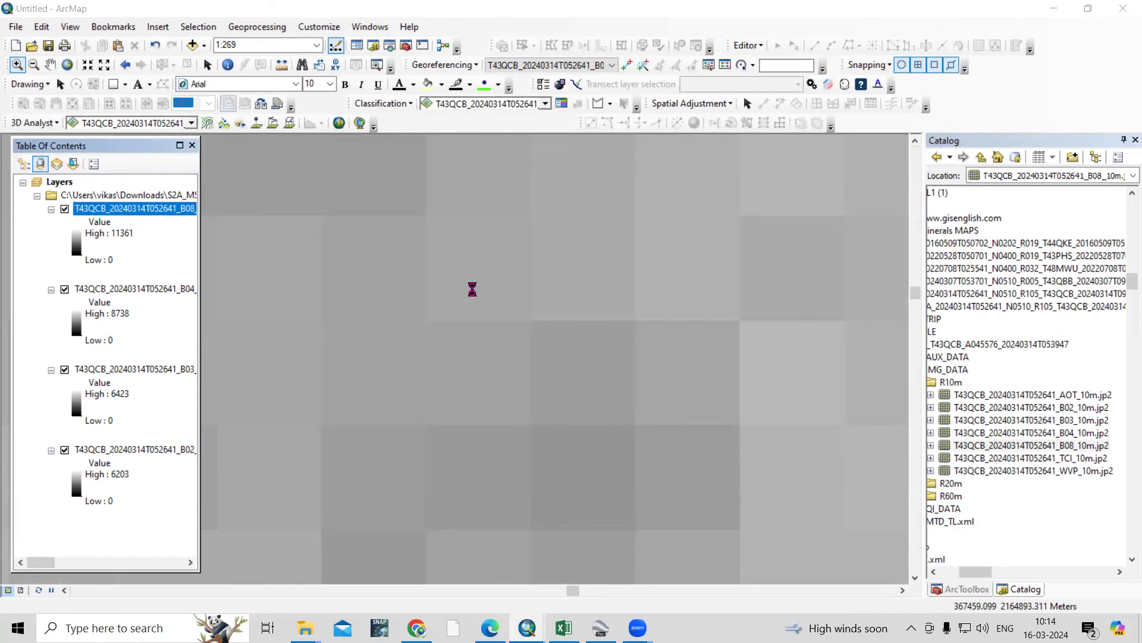
left_click(390, 158)
left_click(541, 234)
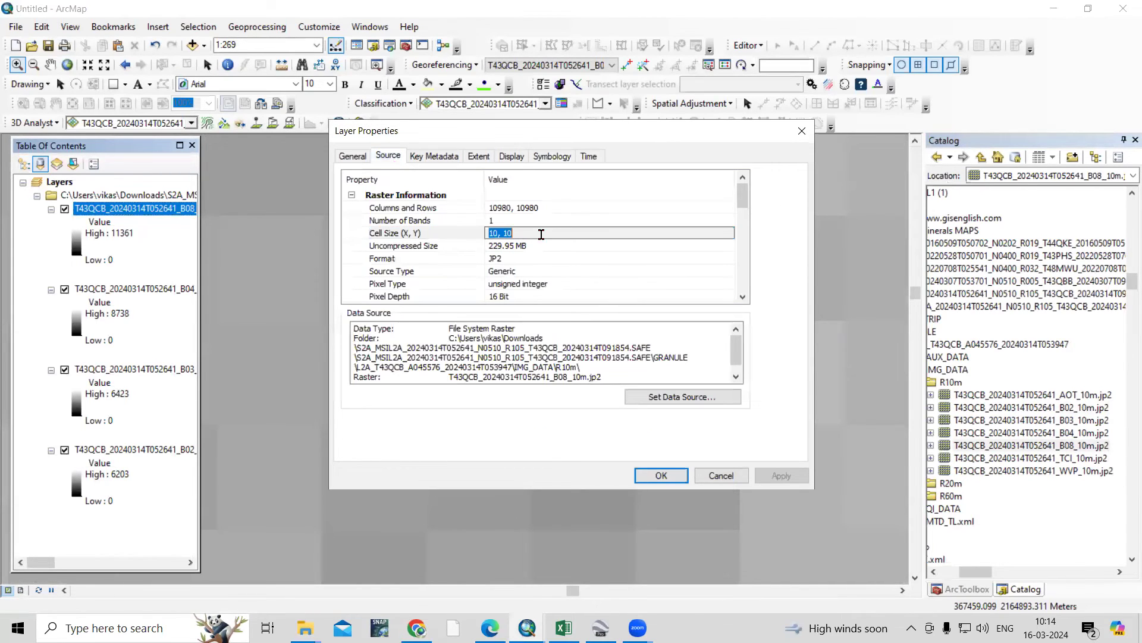
left_click(721, 476)
- Collapse the R10m folder, expand R20m and add T43QCB_20240314T052641_B02_20m.jp2 to the map
scroll(598, 318, "up", 5)
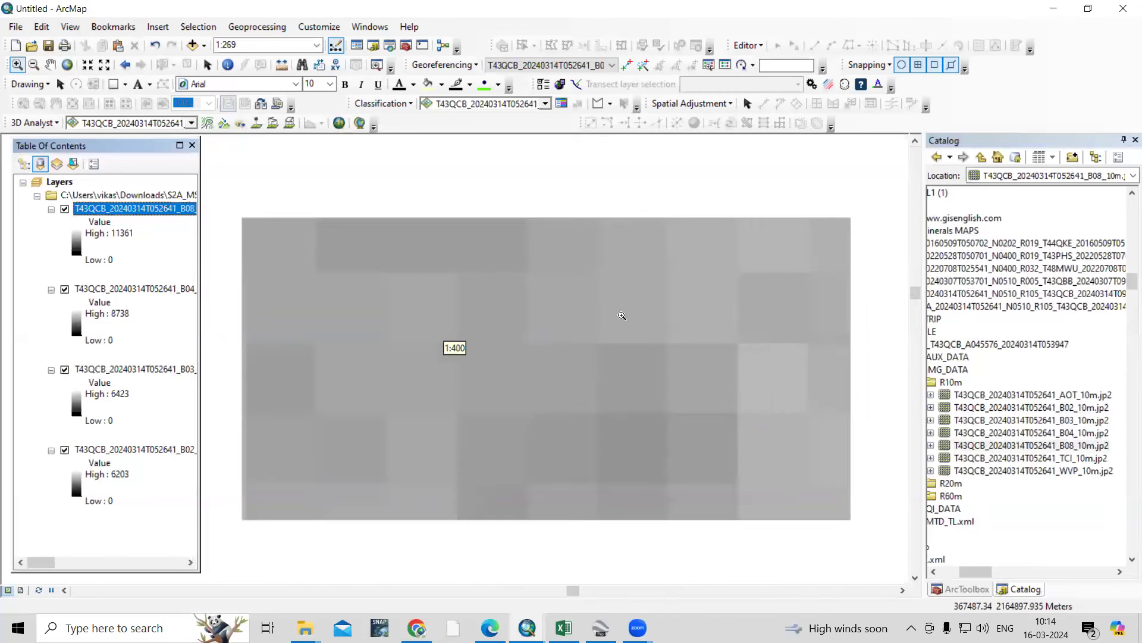
scroll(598, 318, "up", 4)
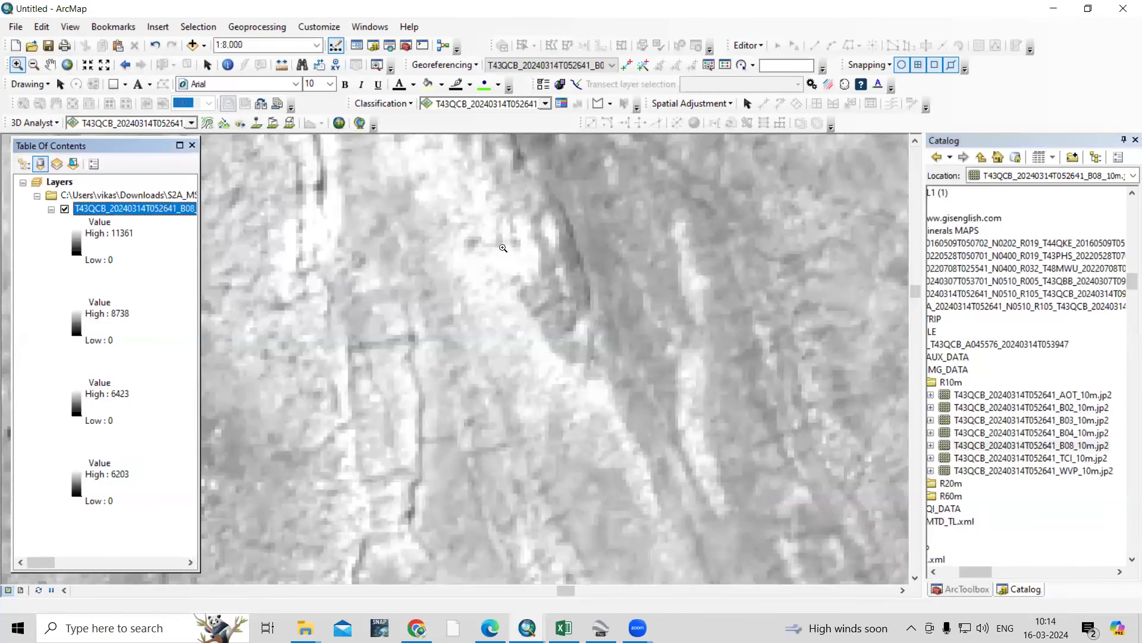
scroll(527, 306, "up", 8)
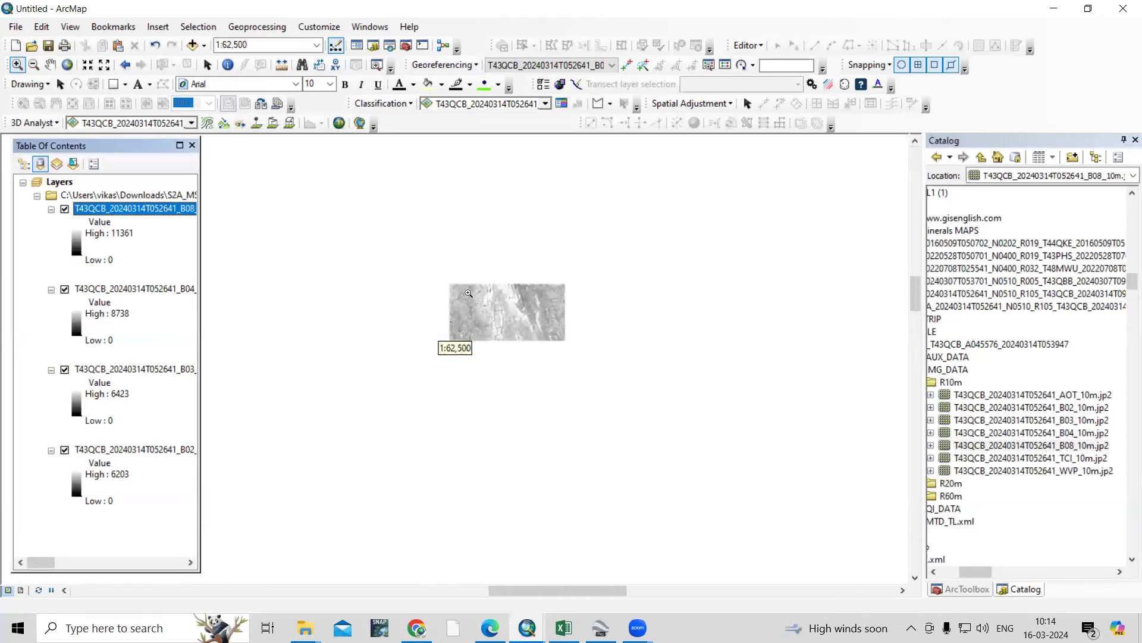
scroll(510, 284, "up", 5)
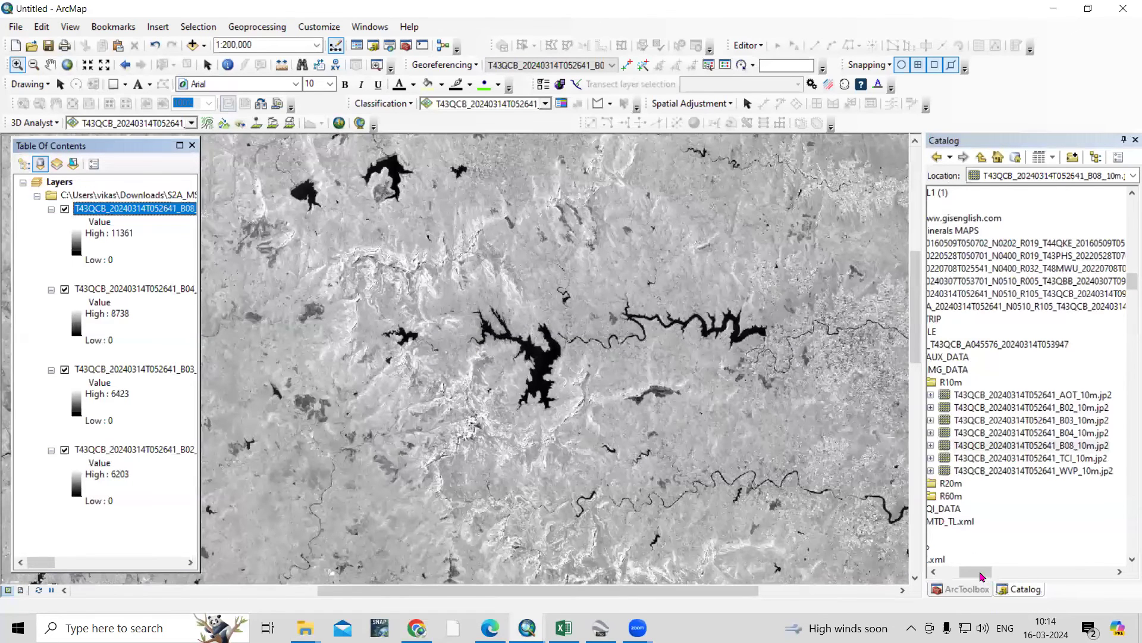
left_click_drag(981, 576, 970, 576)
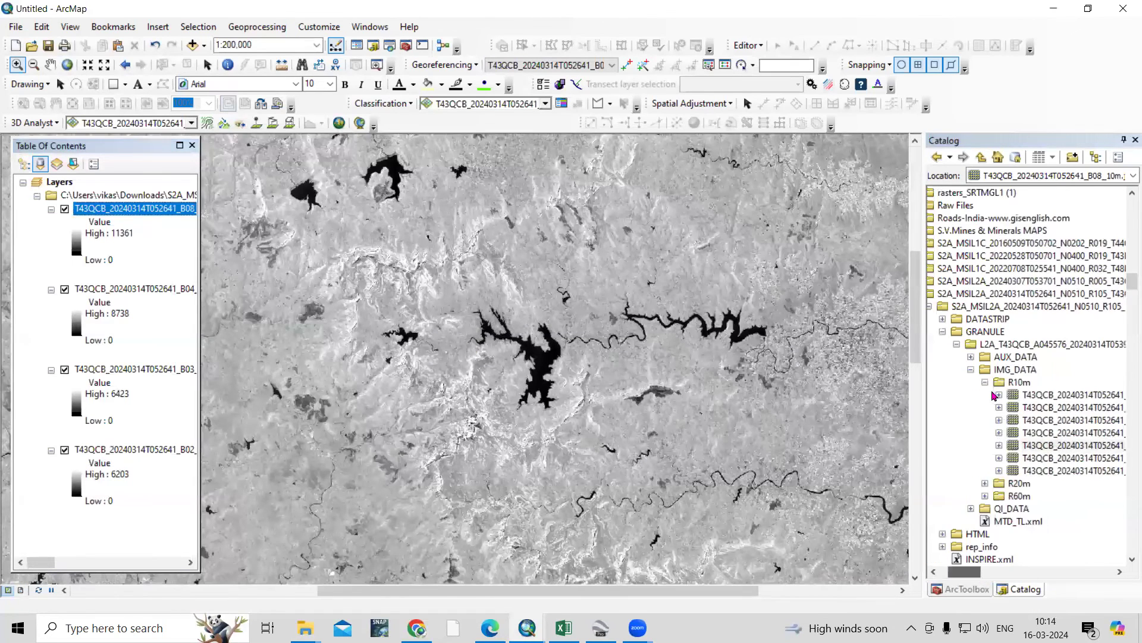
left_click(985, 382)
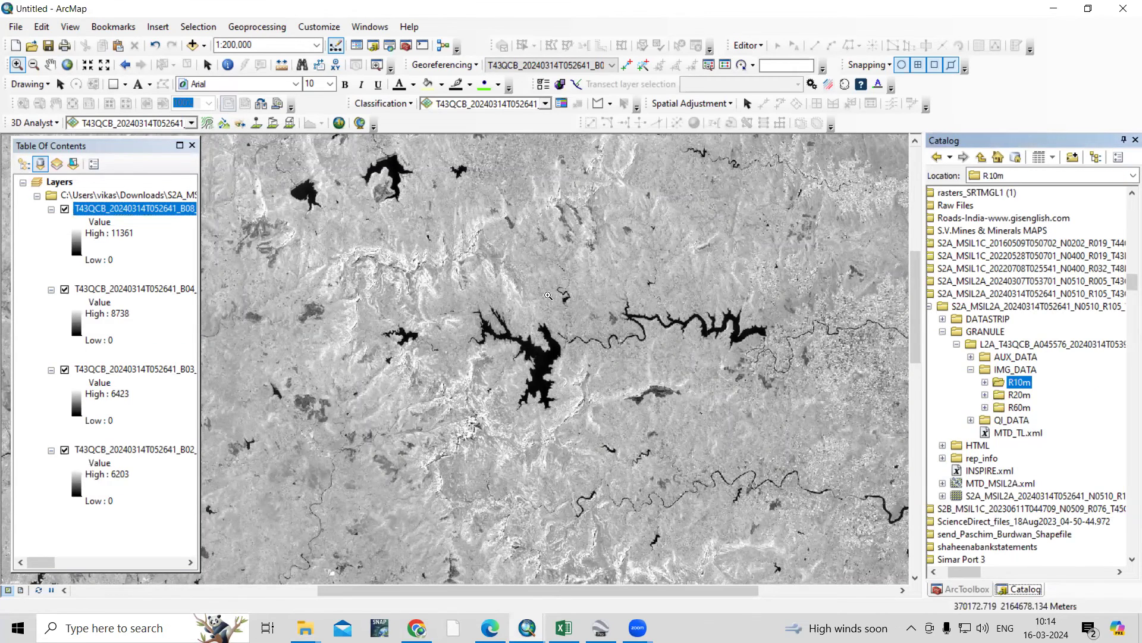
scroll(541, 292, "up", 1)
scroll(545, 298, "up", 1)
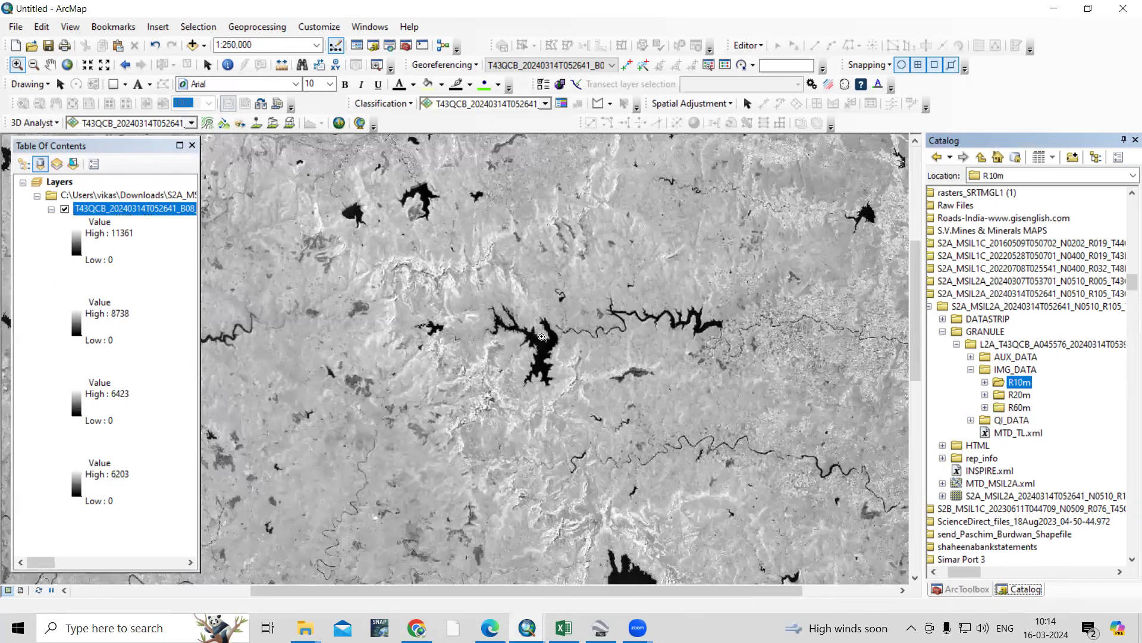
left_click(985, 395)
scroll(998, 554, "down", 2)
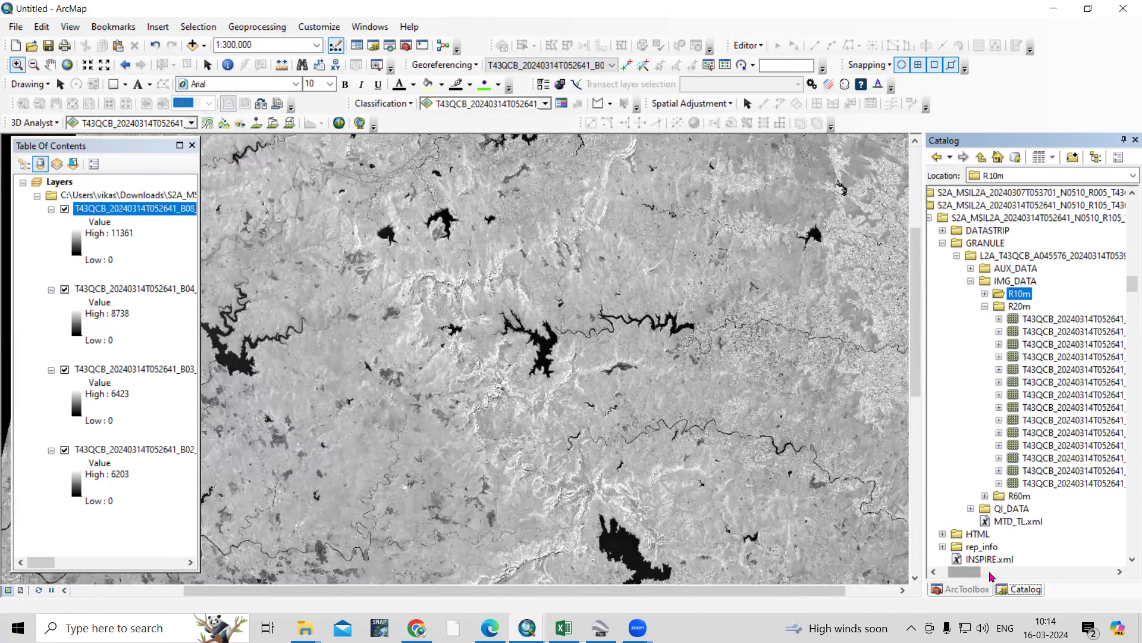
left_click(991, 576)
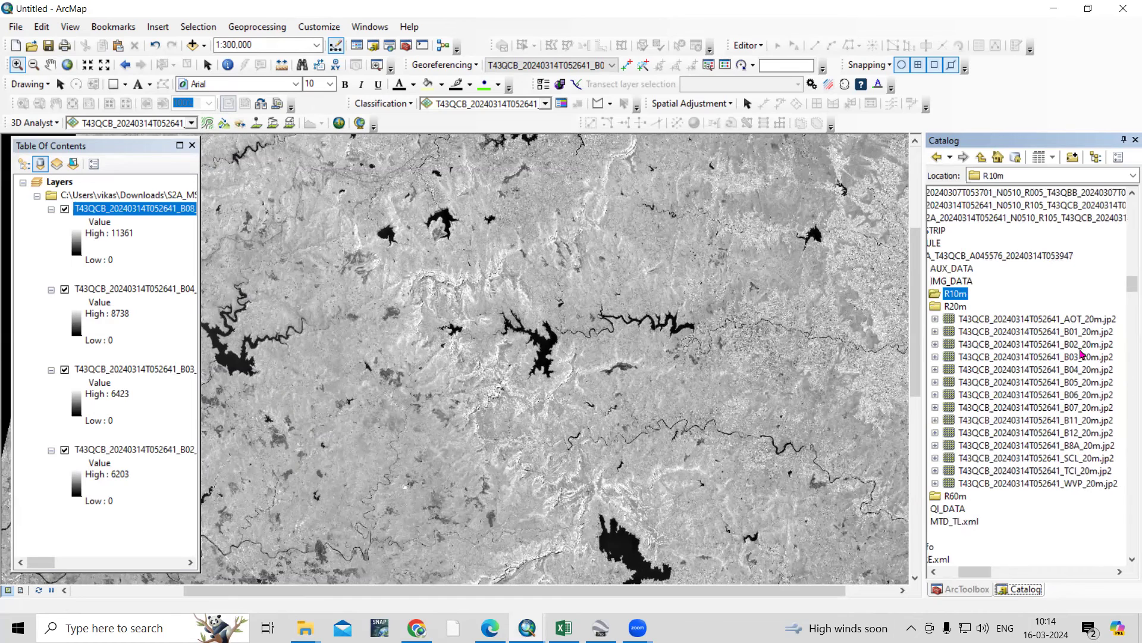
left_click_drag(1107, 345, 611, 360)
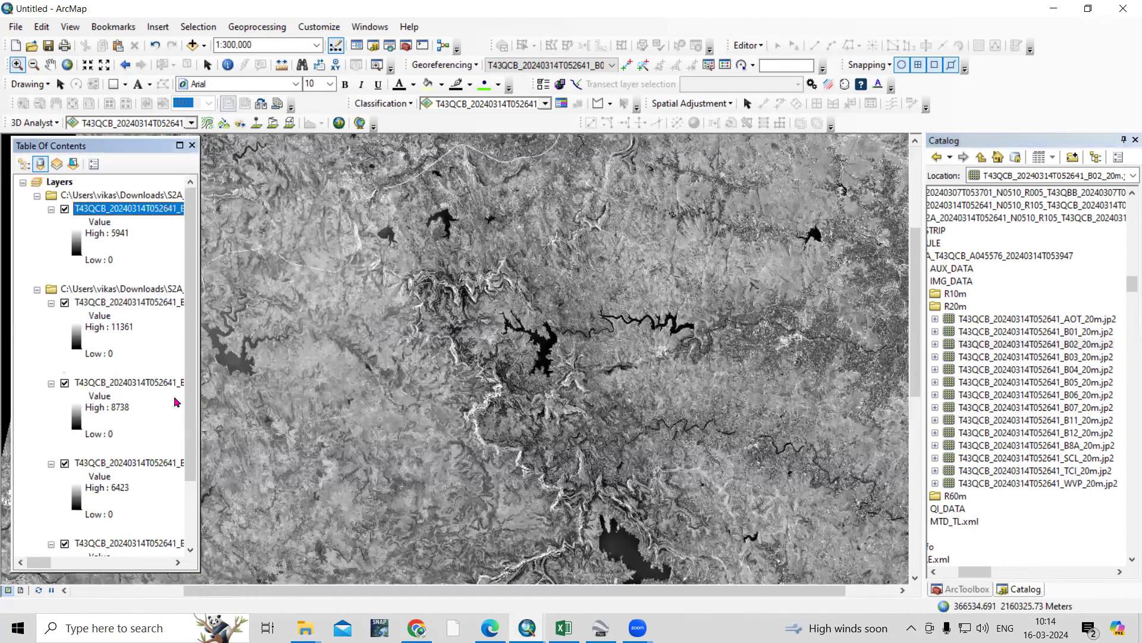
- Check the layer properties of the added B02 20 m band and view the full tile
right_click(144, 210)
left_click(191, 431)
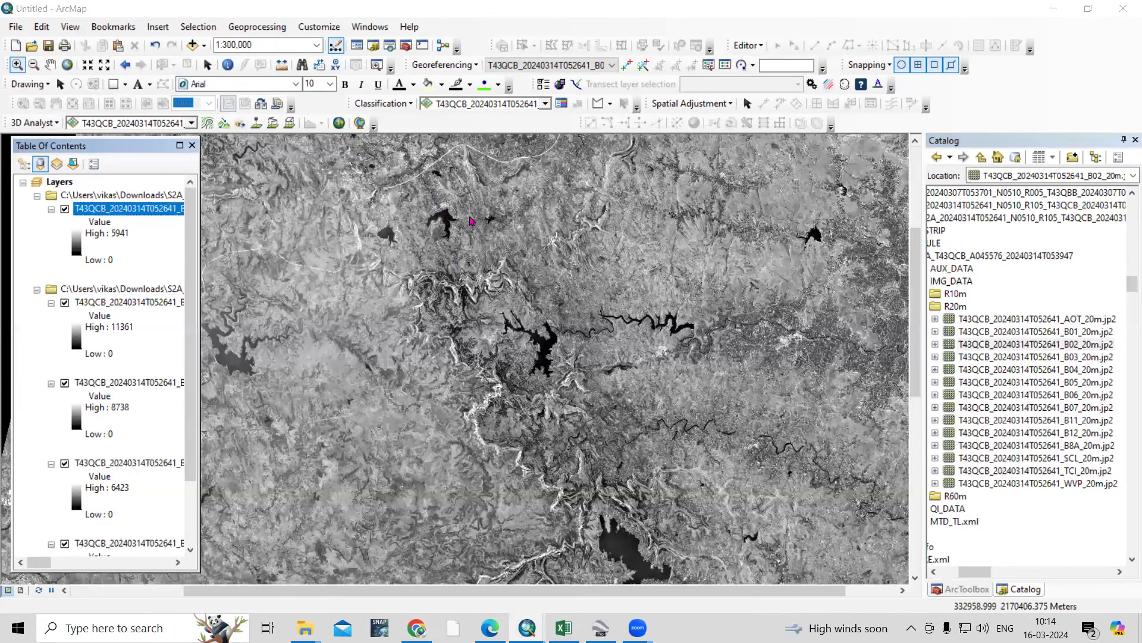
left_click(725, 476)
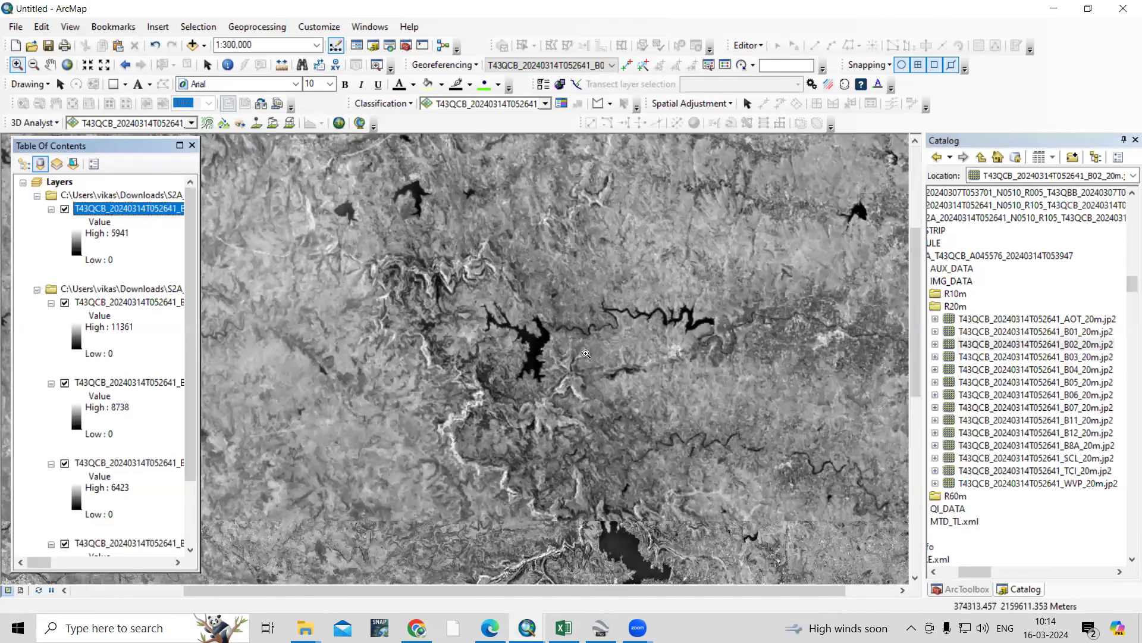
scroll(434, 345, "up", 3)
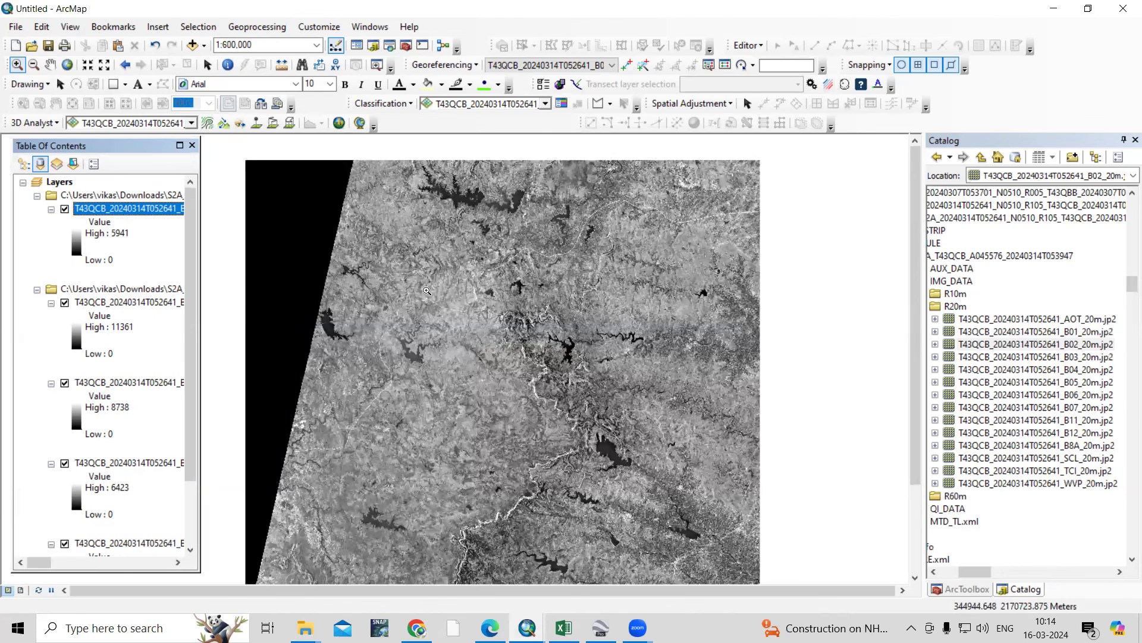
- Switch to Chrome and return to the Copernicus Browser search results for the Mumbai area
left_click(418, 626)
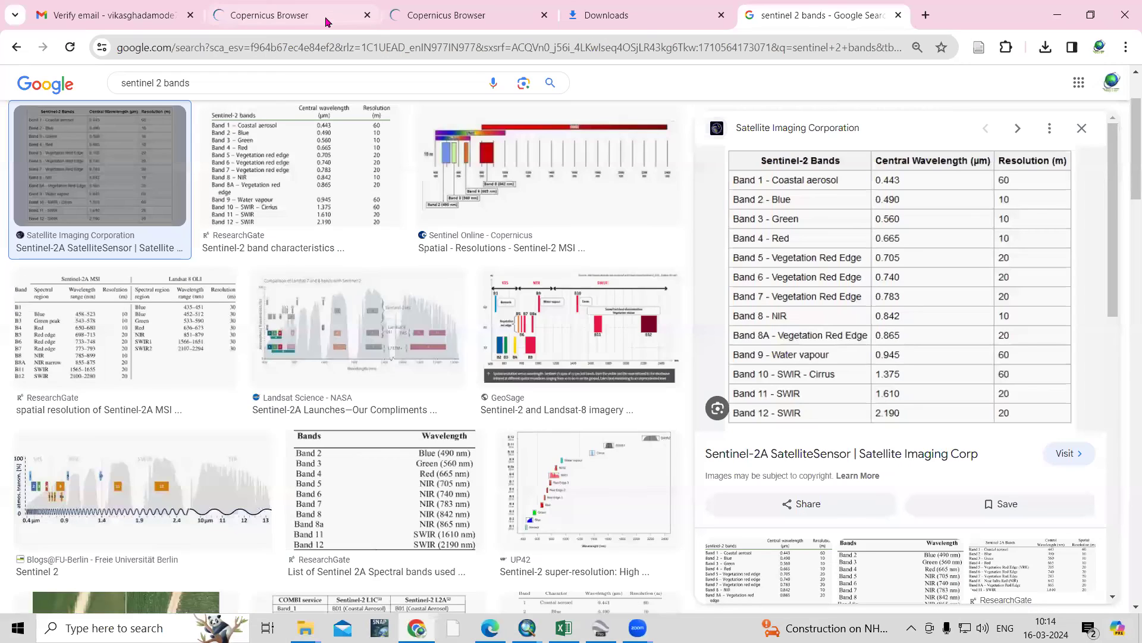
key("ctrl+3")
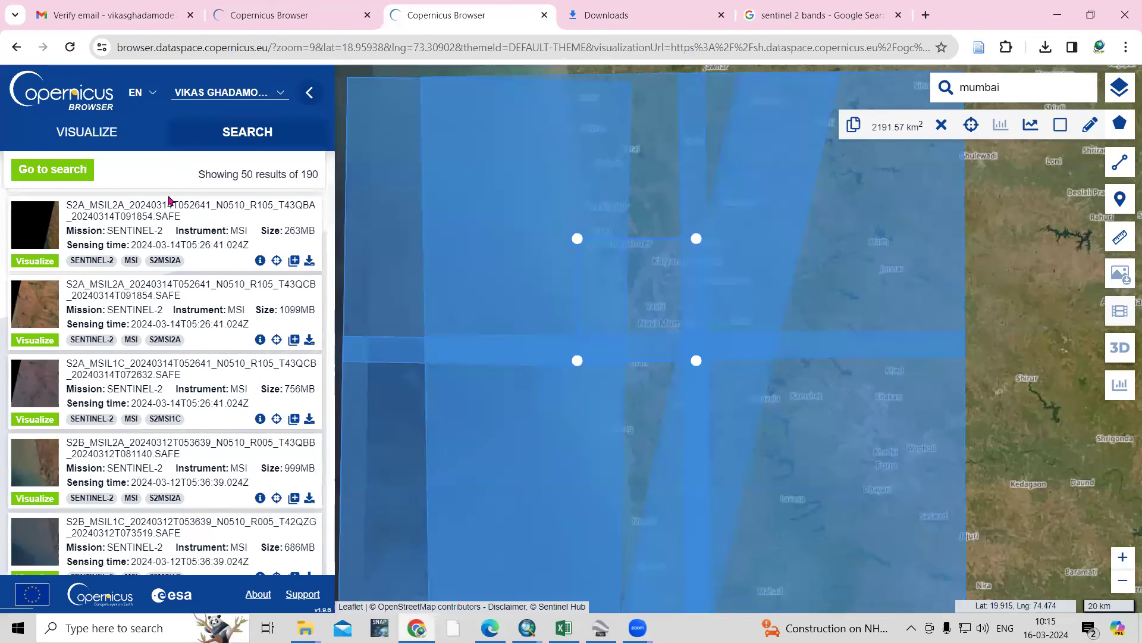
mouse_move(168, 200)
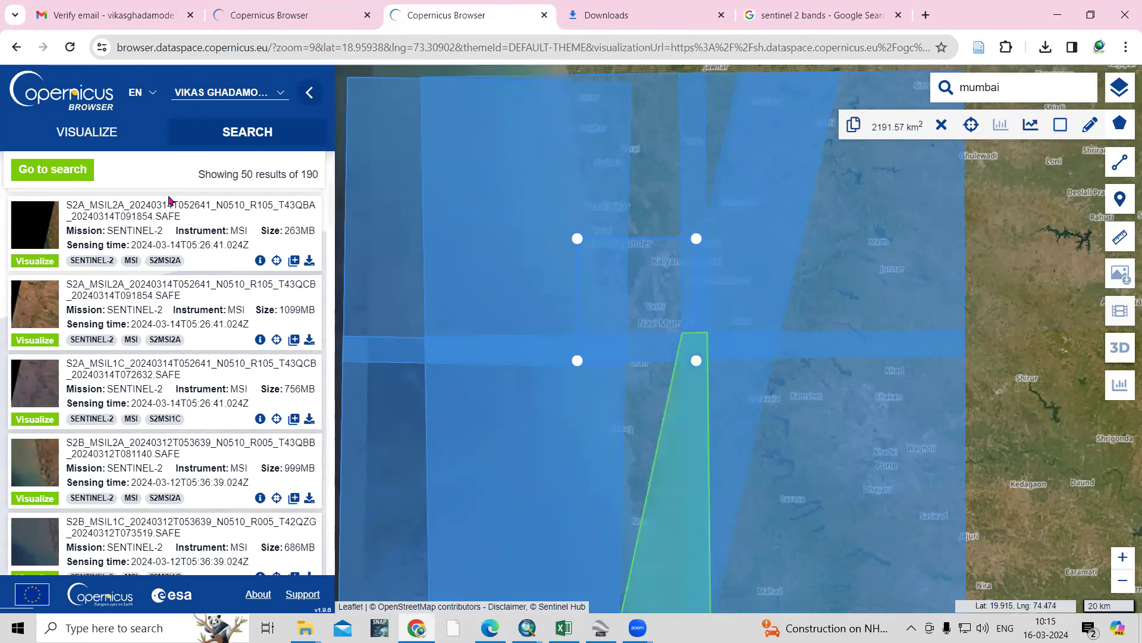